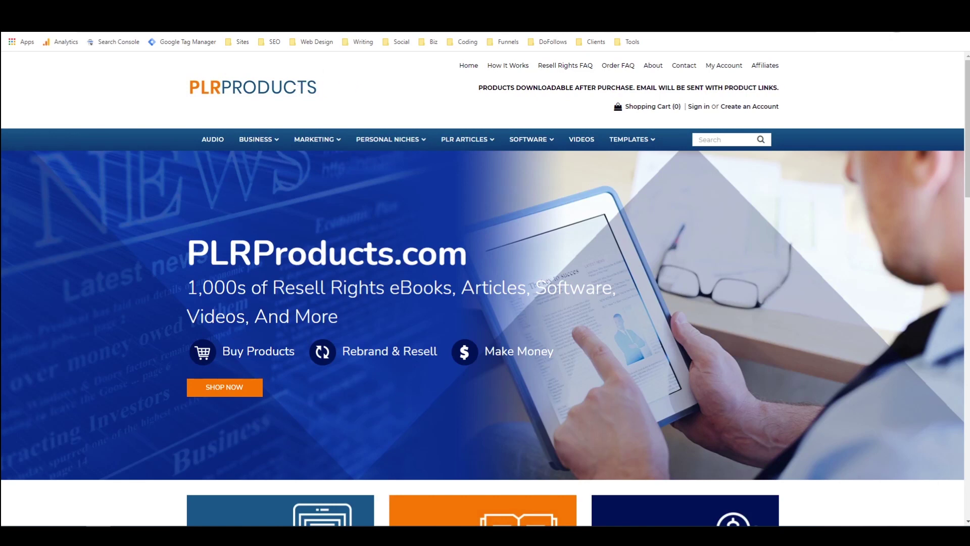
# Switch to the IDPLR site and browse its listing of eBooks with Private Label Rights.
pyautogui.hotkey('ctrl', 'Tab')
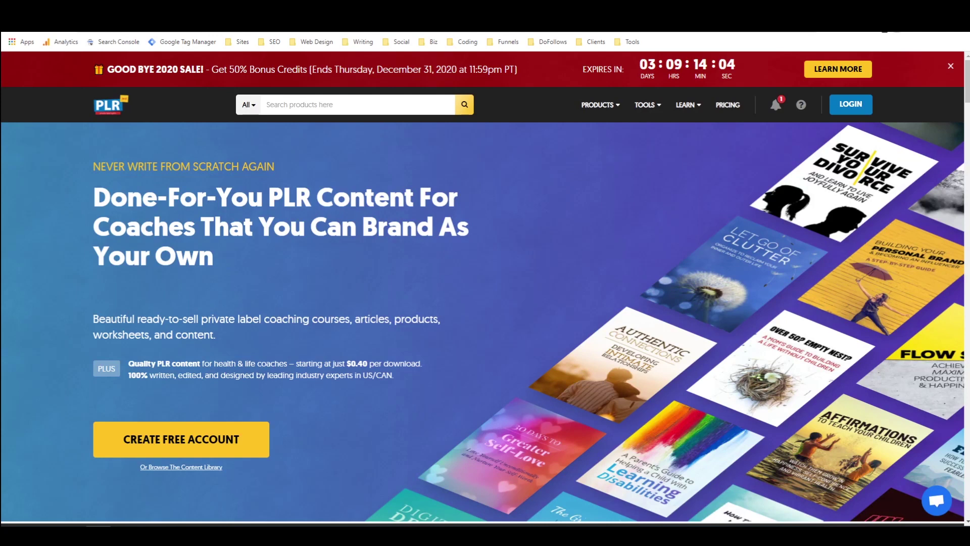
pyautogui.hotkey('ctrl', 'Tab')
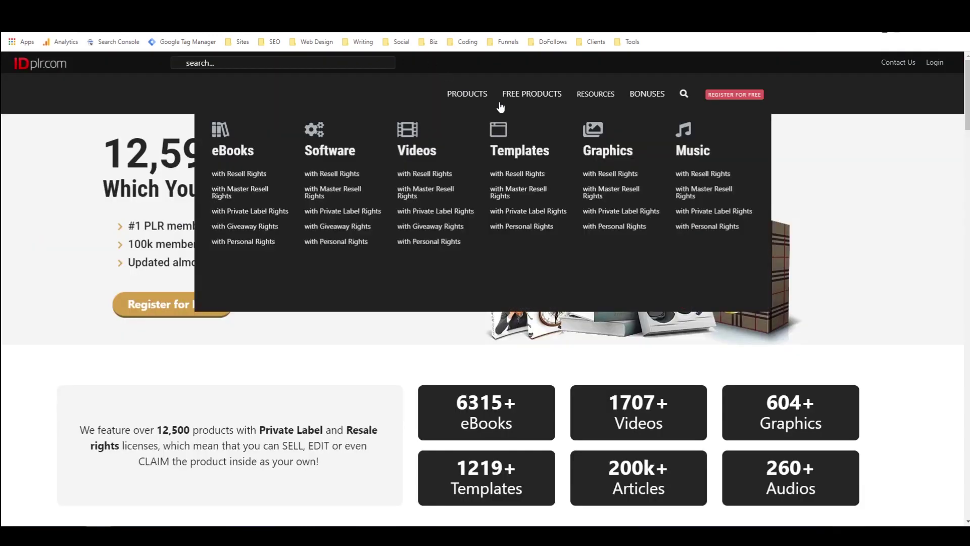
pyautogui.moveTo(525, 101)
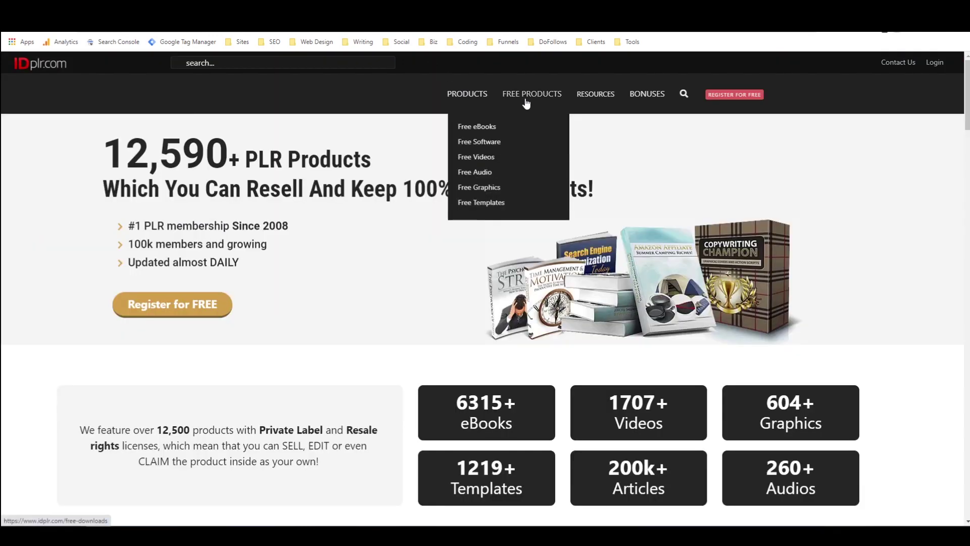
pyautogui.moveTo(484, 94)
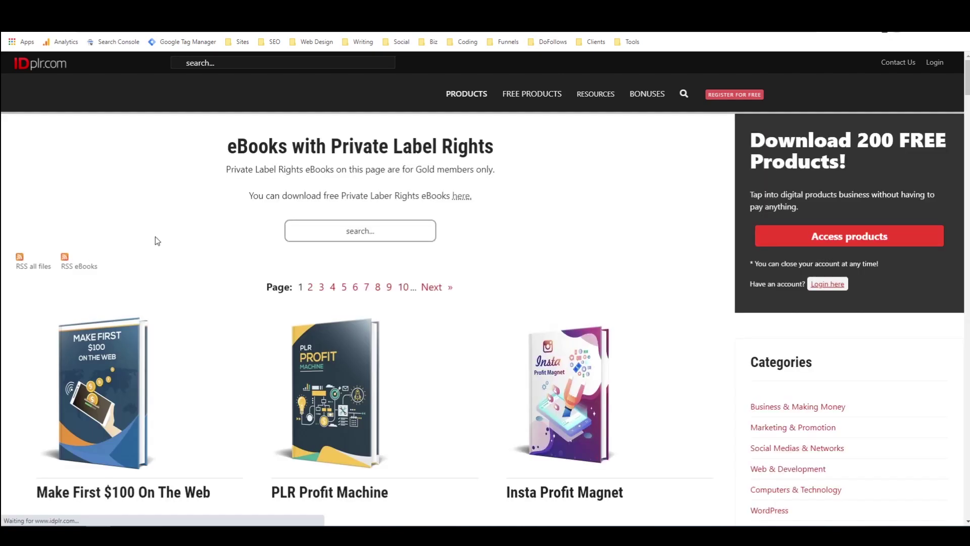
pyautogui.scroll(-9, 198, 207)
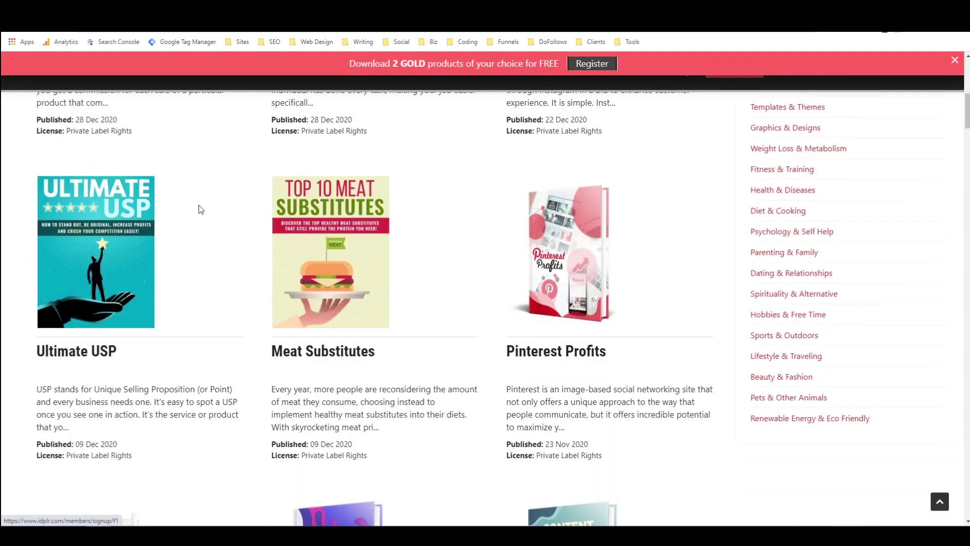
pyautogui.scroll(-4, 198, 204)
pyautogui.scroll(3, 223, 222)
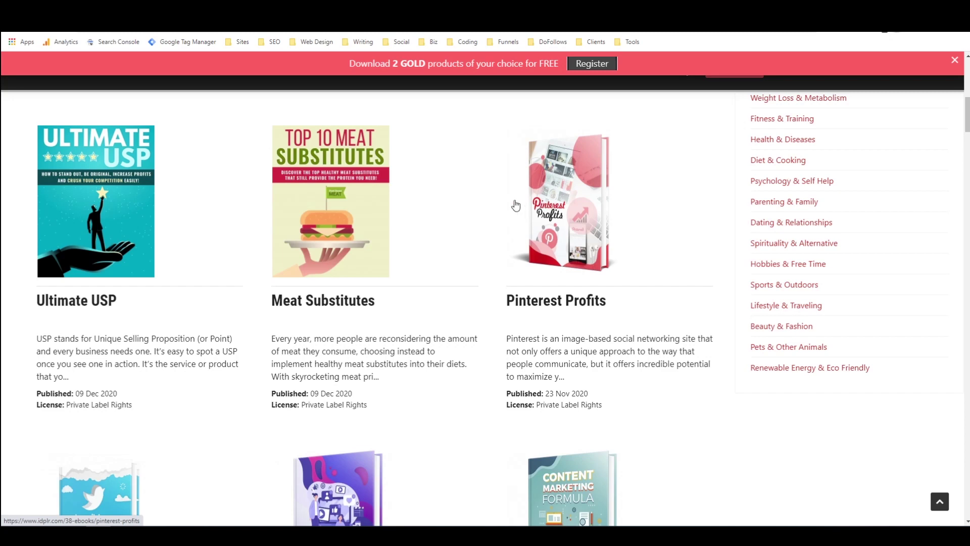
# Open Pinterest Profits from the listing of eBooks with Private Label Rights and request its download.
pyautogui.hotkey('alt', 'Left')
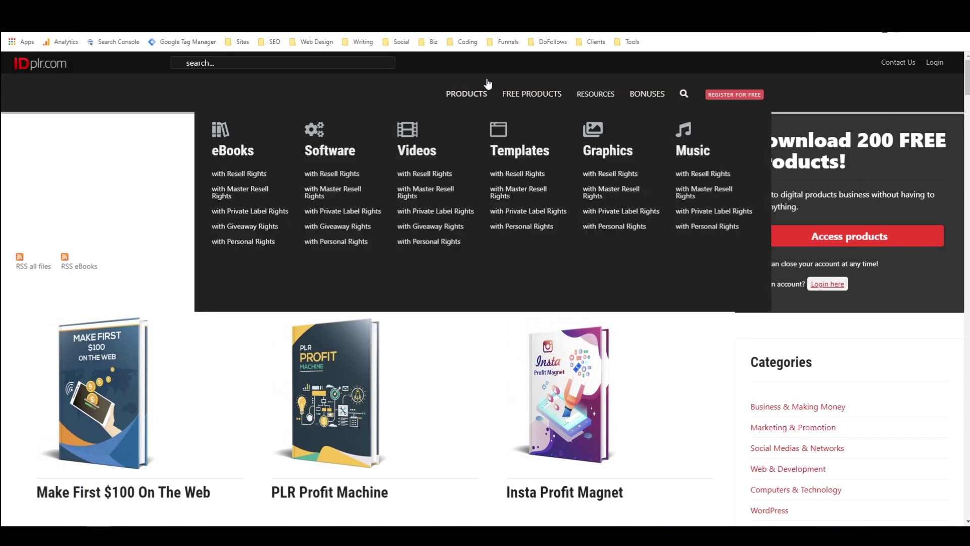
pyautogui.click(249, 211)
pyautogui.scroll(-7, 657, 303)
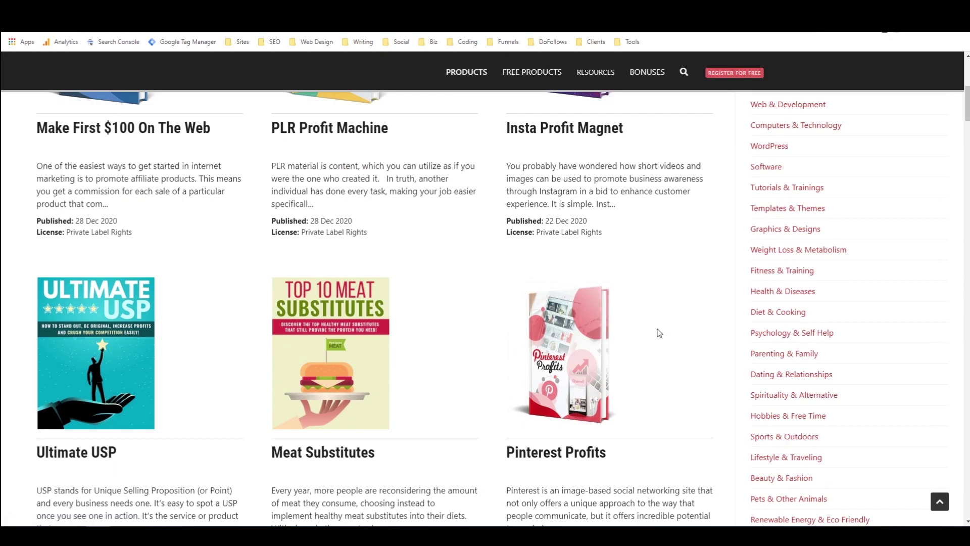
pyautogui.click(560, 334)
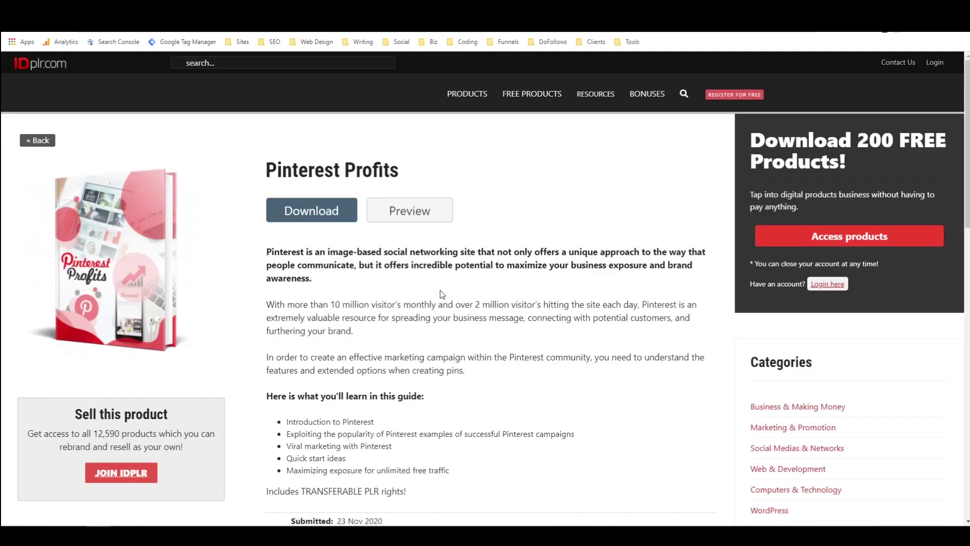
pyautogui.click(319, 221)
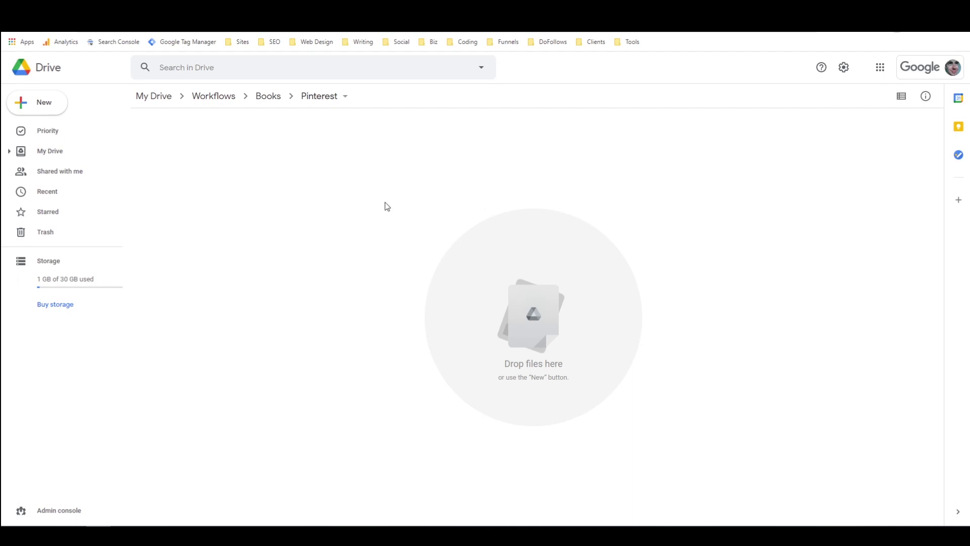
# Switch to the local Pinterest folder in File Explorer and open the inner PinterestProfits folder extracted from PinterestProfits.zip.
pyautogui.click(155, 525)
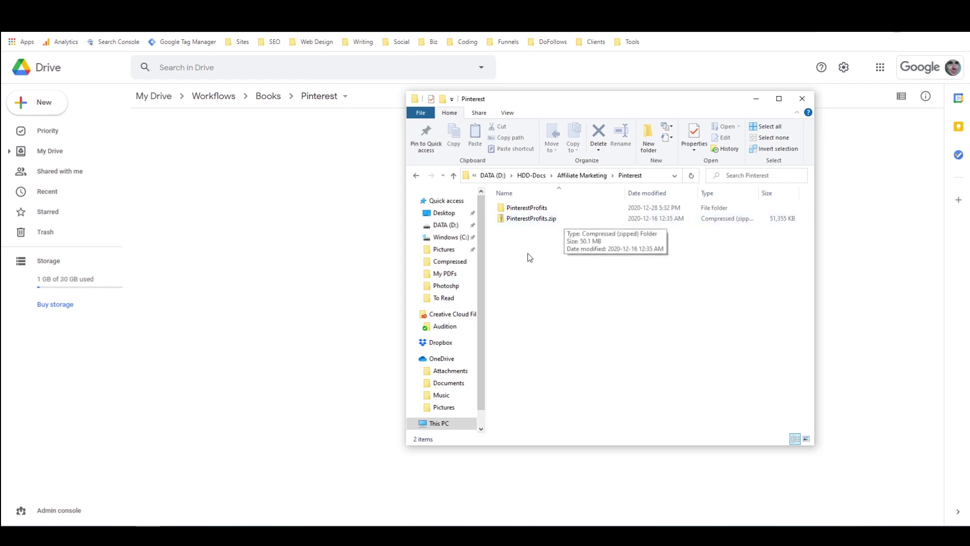
pyautogui.rightClick(537, 220)
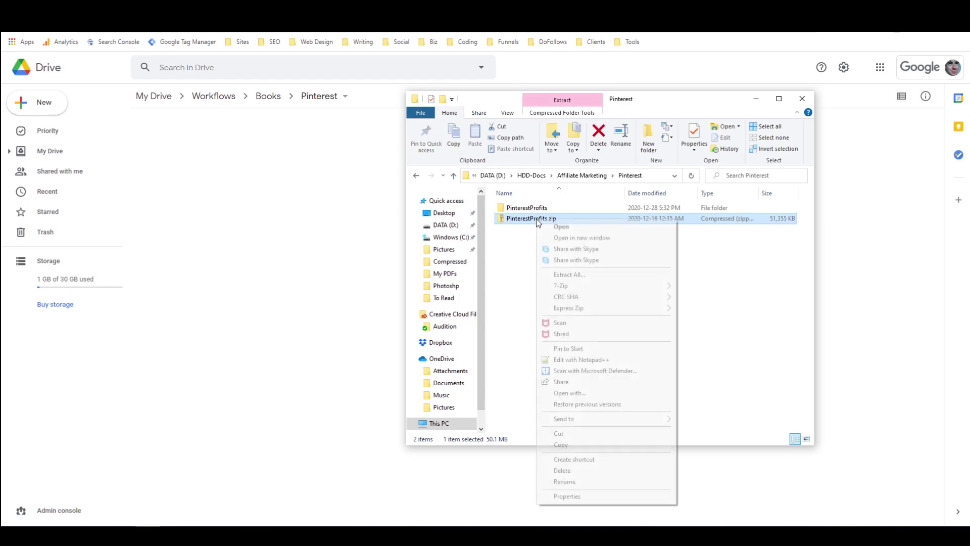
pyautogui.click(497, 251)
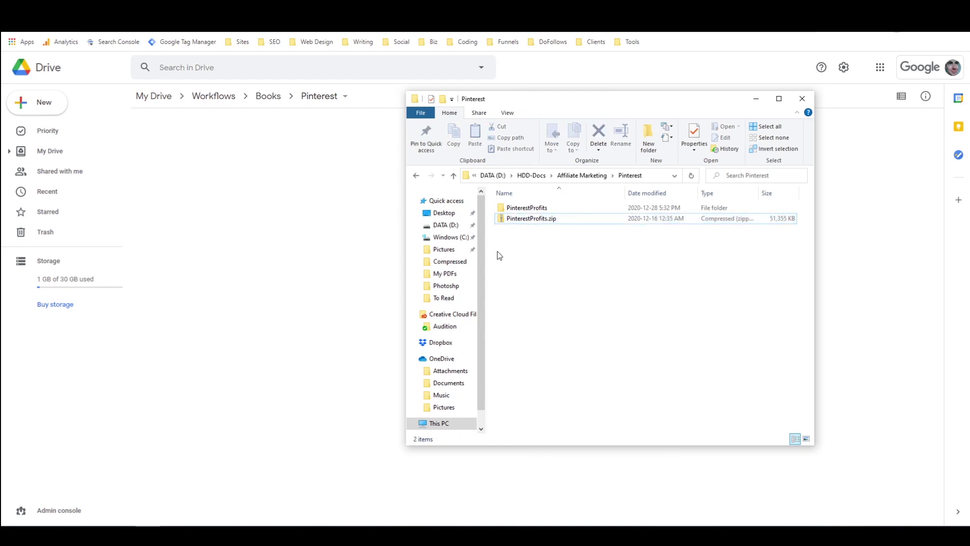
pyautogui.doubleClick(520, 212)
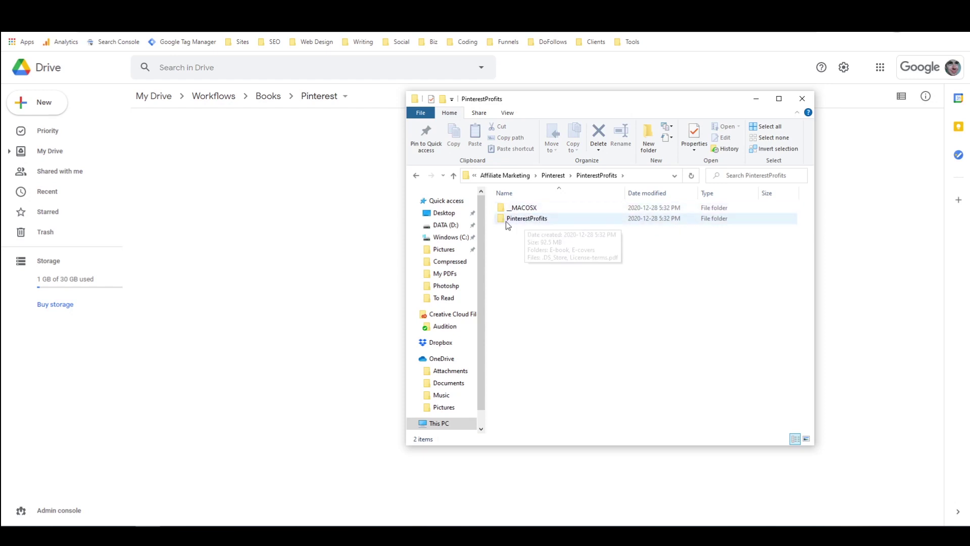
pyautogui.doubleClick(531, 220)
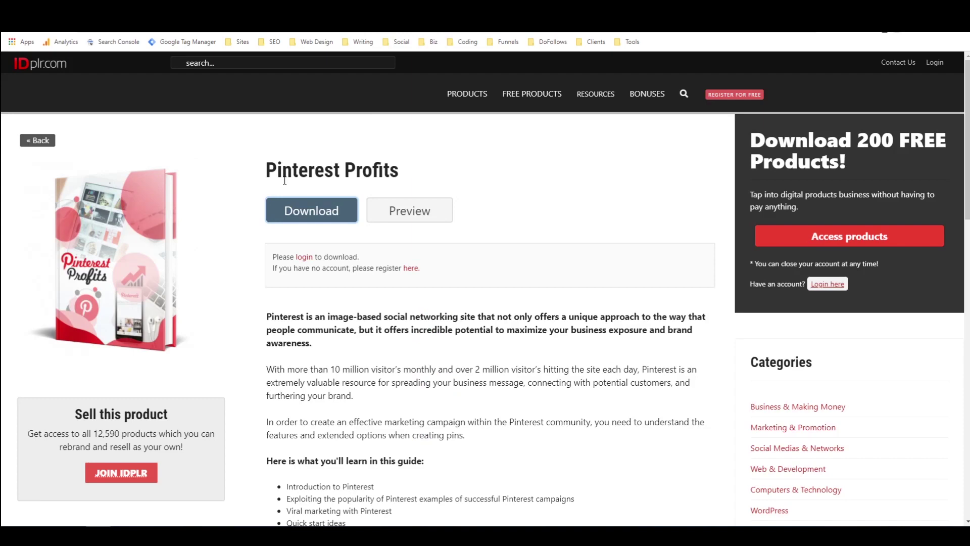
# Review the license and product terms on the Pinterest Profits page of the IDPLR site.
pyautogui.scroll(-9, 294, 181)
pyautogui.scroll(3, 297, 176)
pyautogui.scroll(-3, 297, 177)
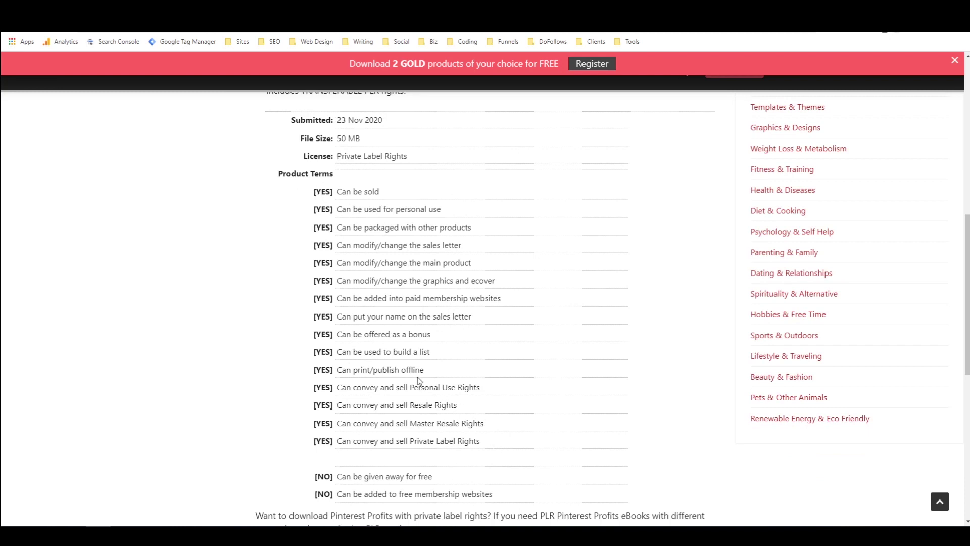
pyautogui.scroll(-1, 419, 382)
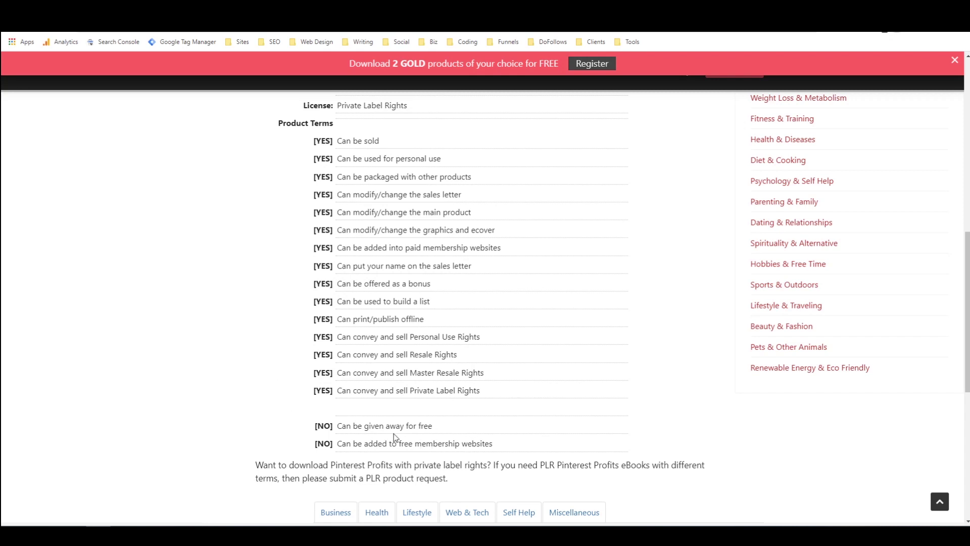
pyautogui.scroll(1, 511, 357)
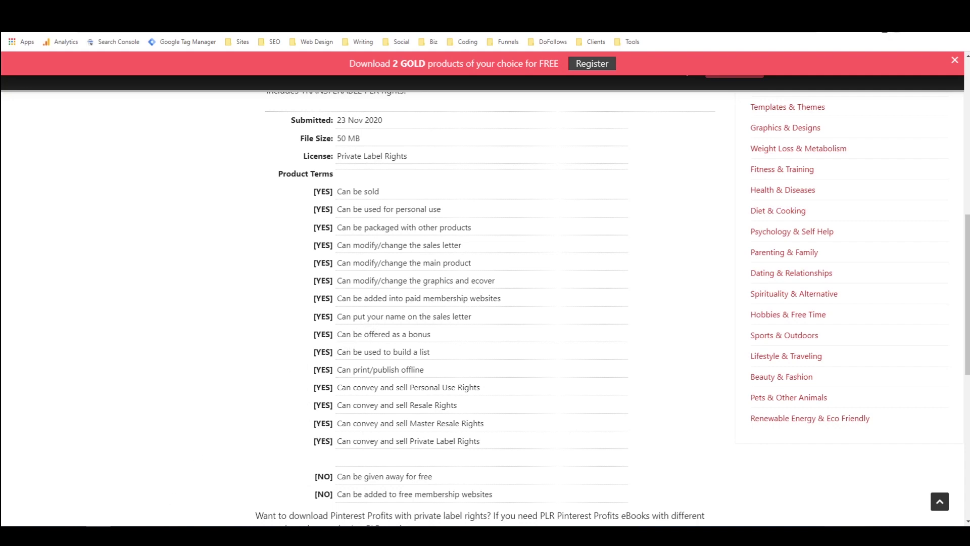
# Switch to the extracted PinterestProfits folder, open License-terms.pdf, and inspect the cover image and PSD files in E-covers.
pyautogui.click(98, 536)
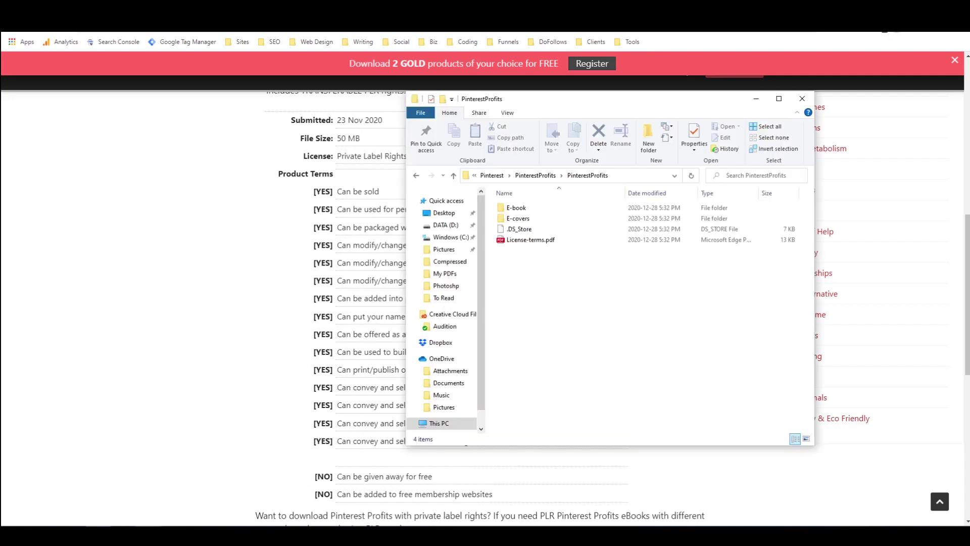
pyautogui.doubleClick(523, 242)
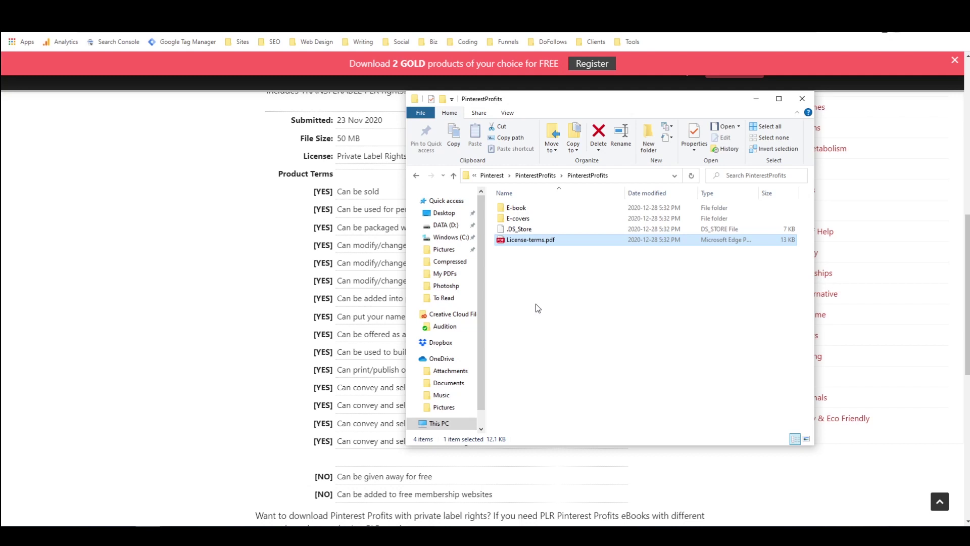
pyautogui.doubleClick(524, 220)
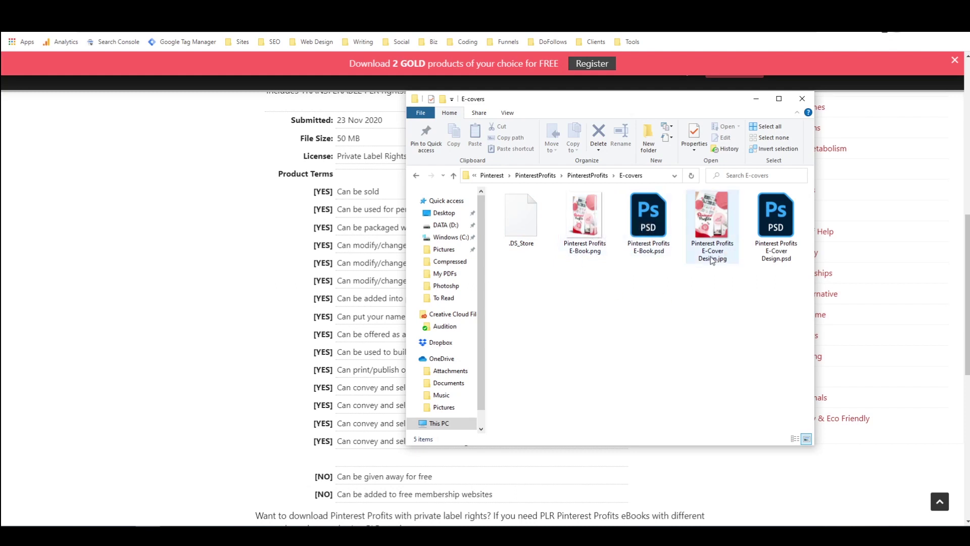
pyautogui.moveTo(713, 260)
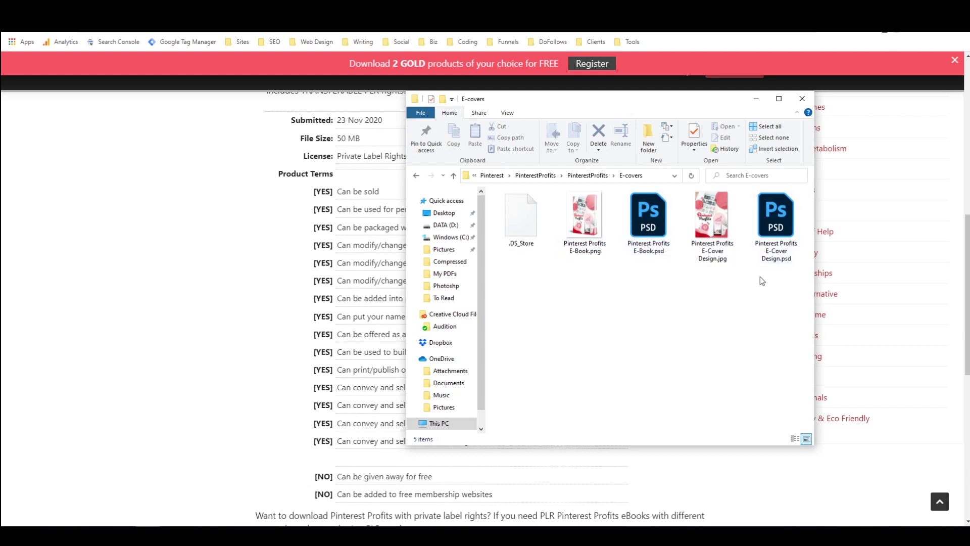
pyautogui.moveTo(648, 247)
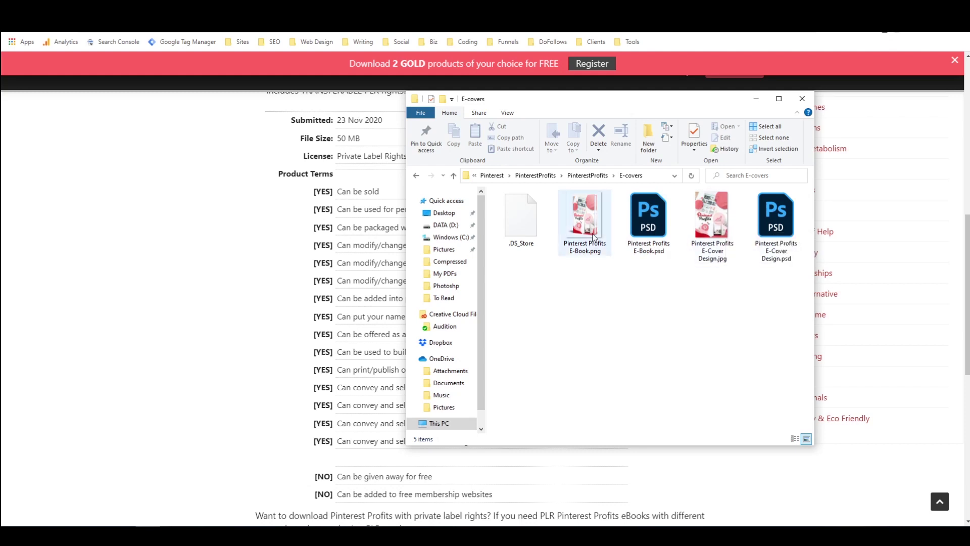
pyautogui.moveTo(593, 235)
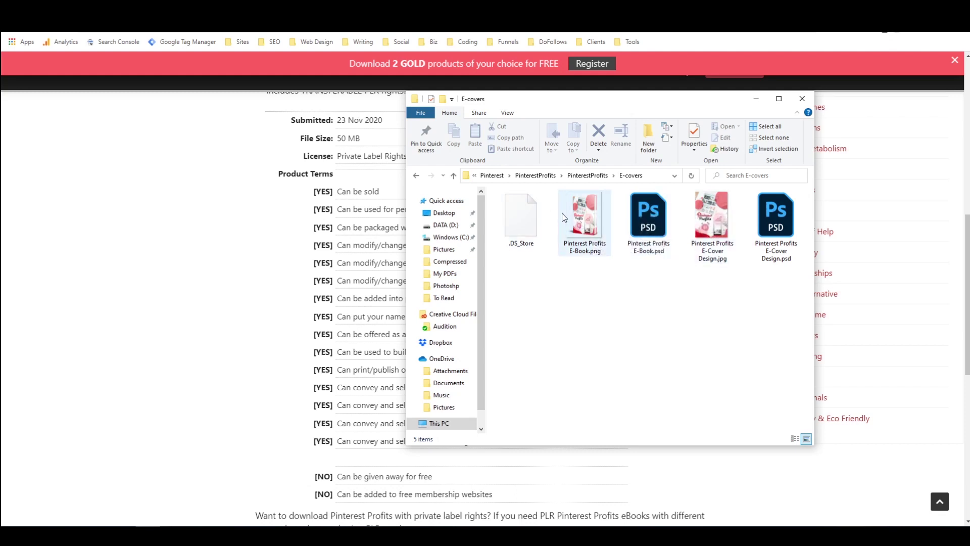
# Open the Pinterest Profits Training Guide PDF from the E-book folder, look through its pages, and close it.
pyautogui.click(457, 177)
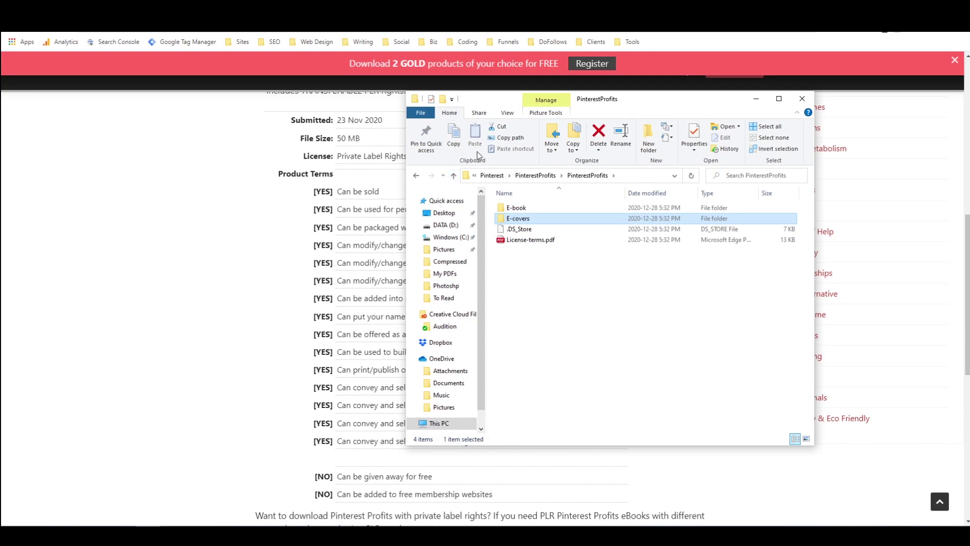
pyautogui.doubleClick(519, 209)
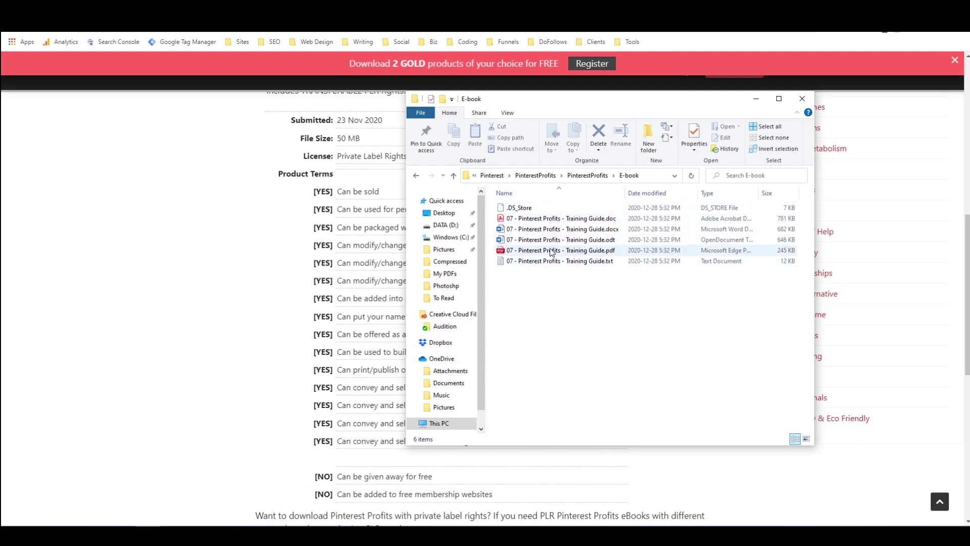
pyautogui.doubleClick(586, 250)
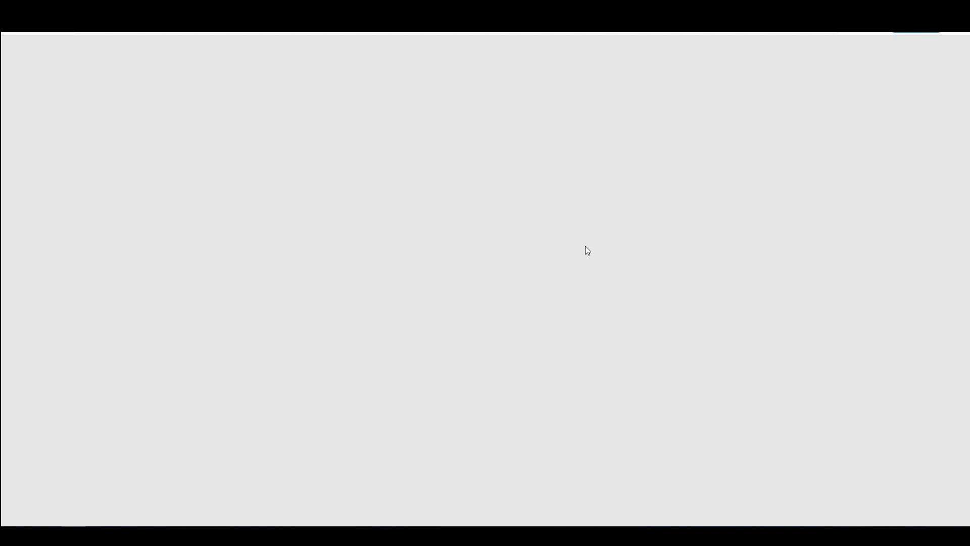
pyautogui.scroll(-5, 483, 161)
pyautogui.scroll(-5, 483, 161)
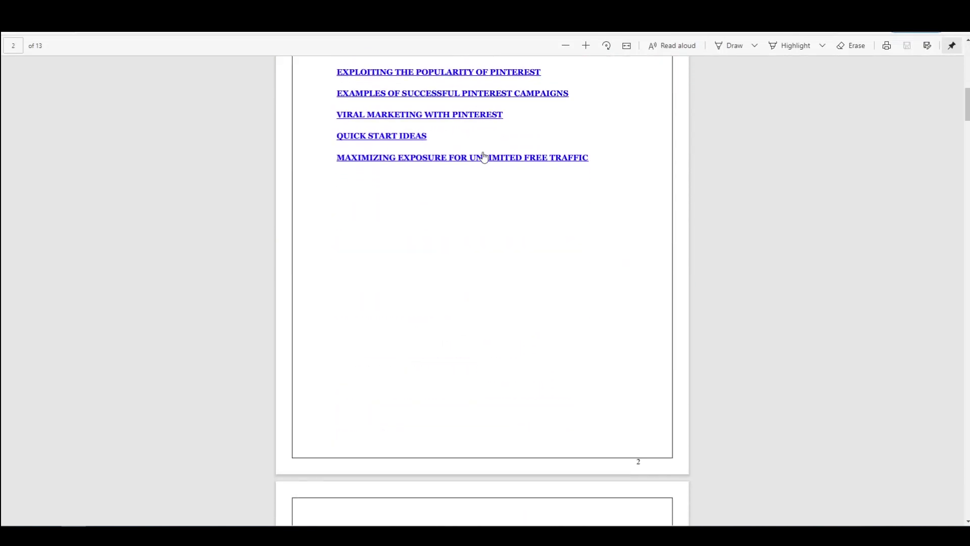
pyautogui.scroll(3, 452, 184)
pyautogui.click(435, 195)
pyautogui.scroll(15, 439, 194)
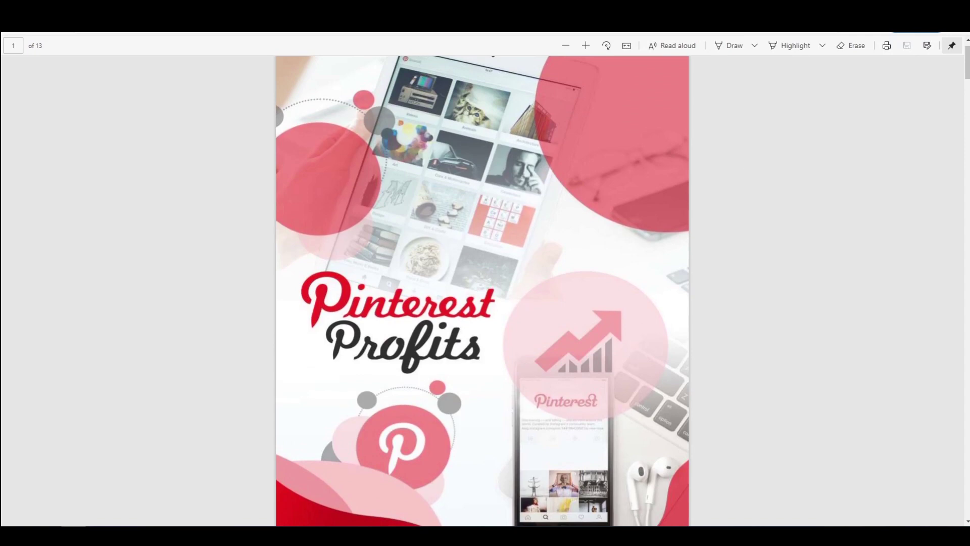
pyautogui.hotkey('ctrl', 'w')
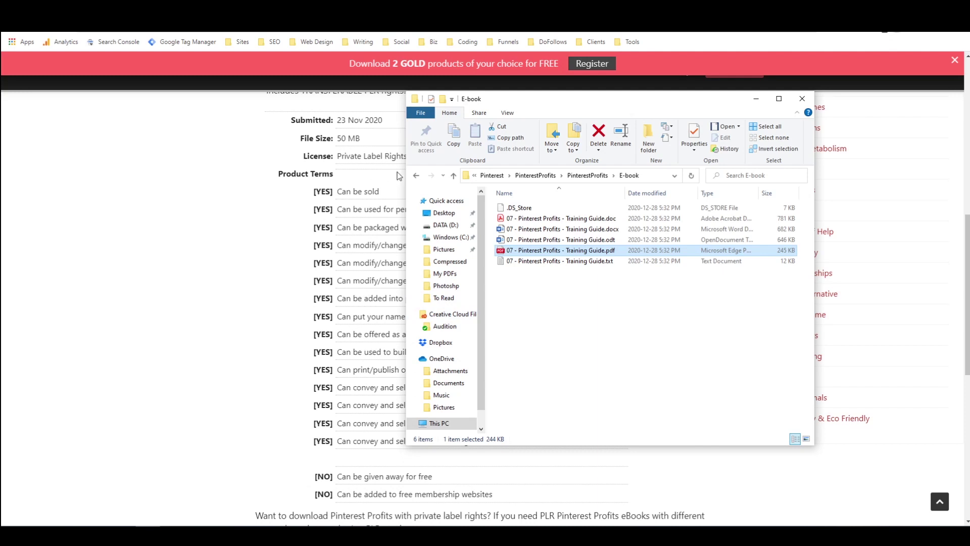
# Switch to the Pinterest folder in Google Drive and view its options for uploading files.
pyautogui.click(76, 8)
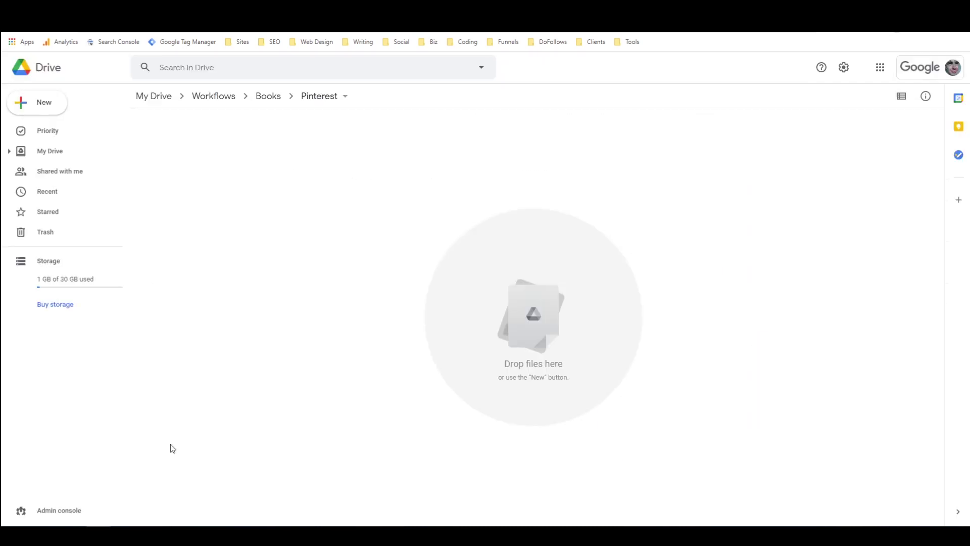
pyautogui.moveTo(148, 536)
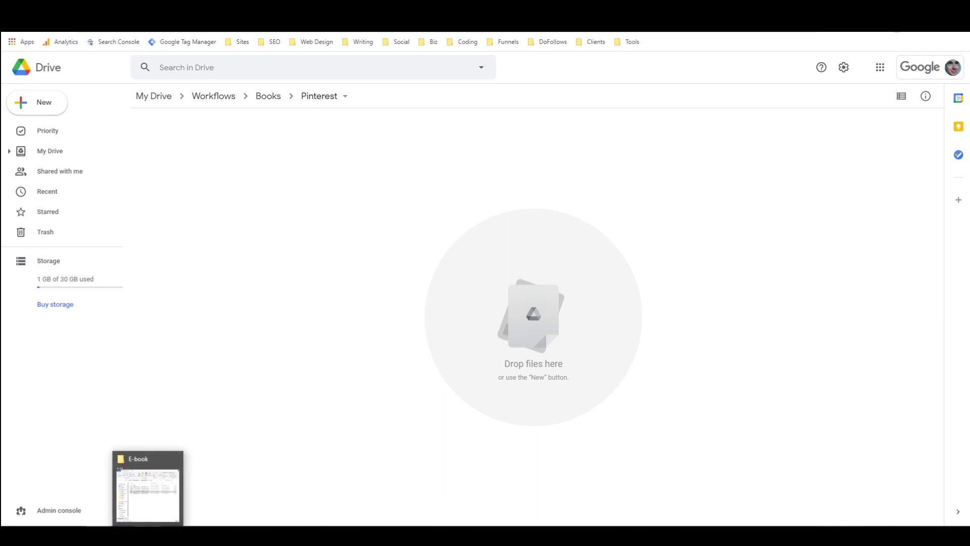
pyautogui.click(147, 487)
pyautogui.click(252, 278)
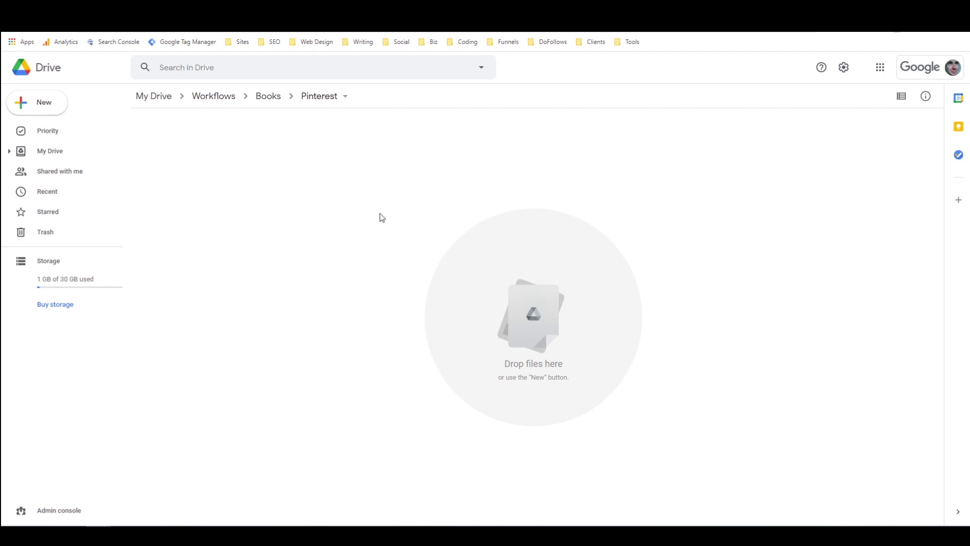
pyautogui.rightClick(388, 181)
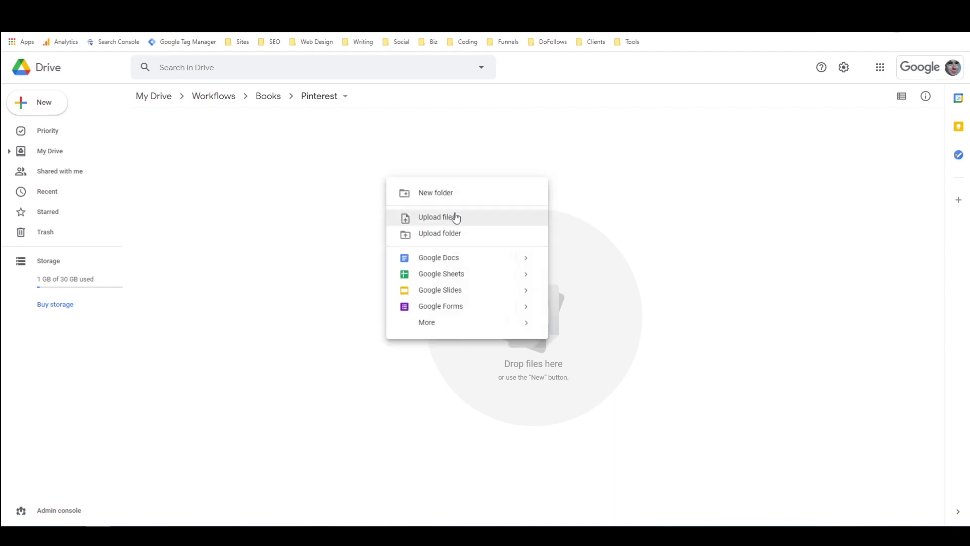
pyautogui.click(238, 263)
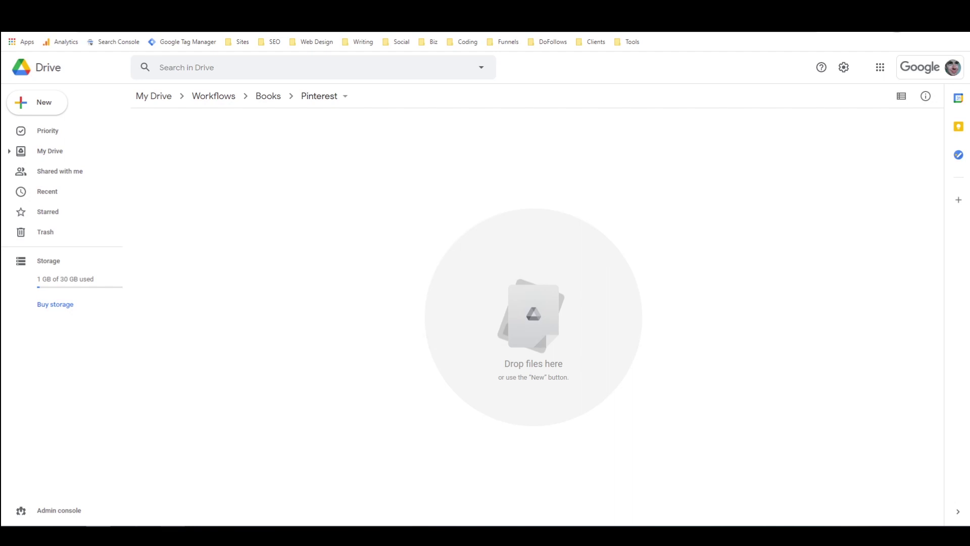
# Upload 07 - Pinterest Profits - Training Guide.docx from the E-book folder to the Pinterest folder in Google Drive and open it in Google Docs.
pyautogui.hotkey('alt', 'Tab')
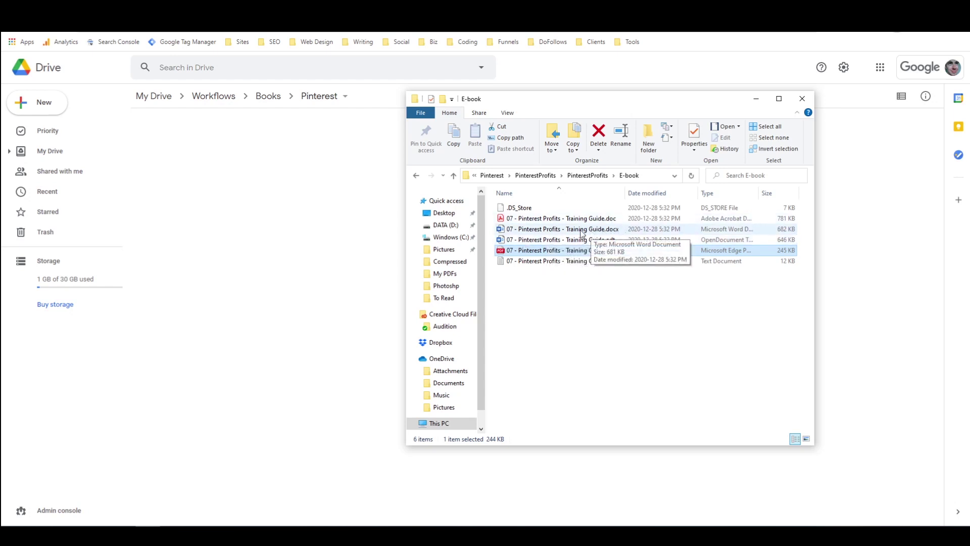
pyautogui.moveTo(538, 231); pyautogui.dragTo(281, 262)
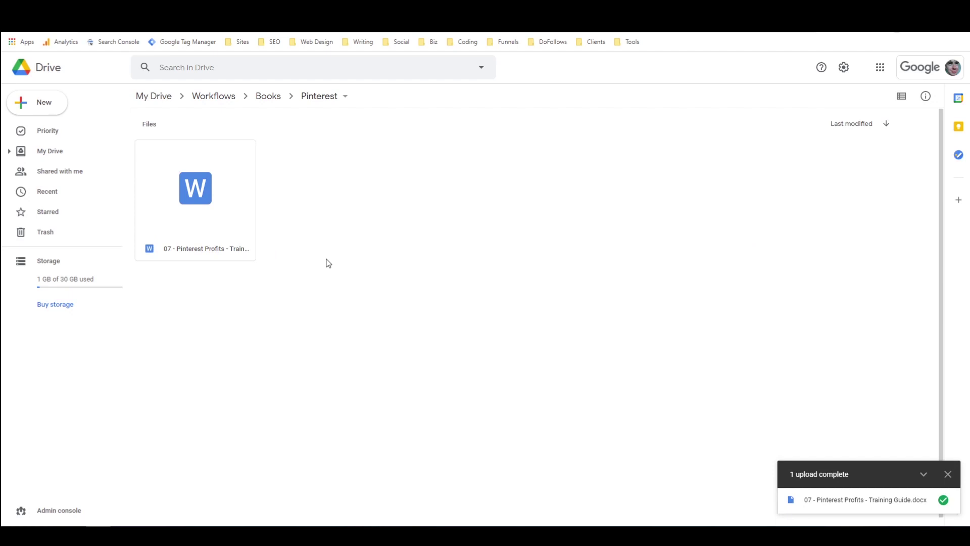
pyautogui.click(947, 475)
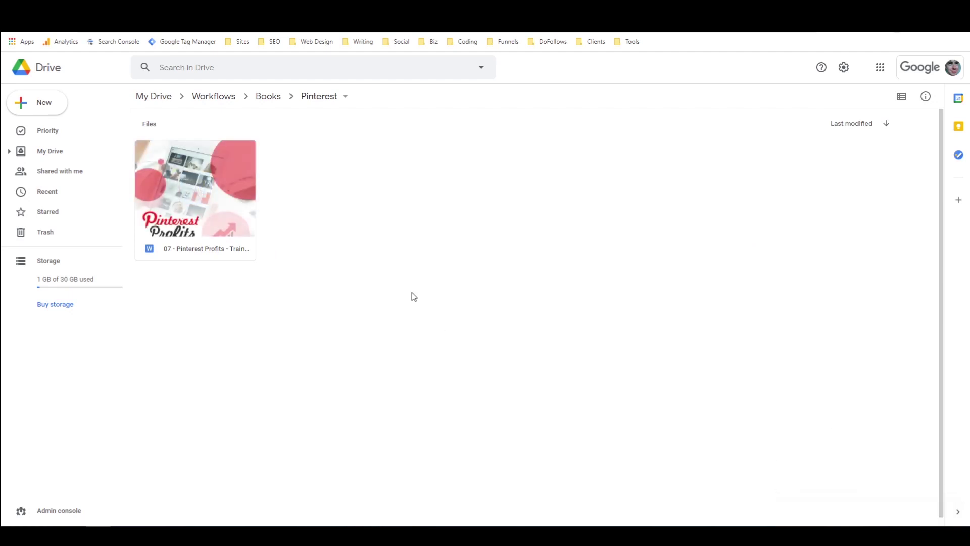
pyautogui.doubleClick(220, 208)
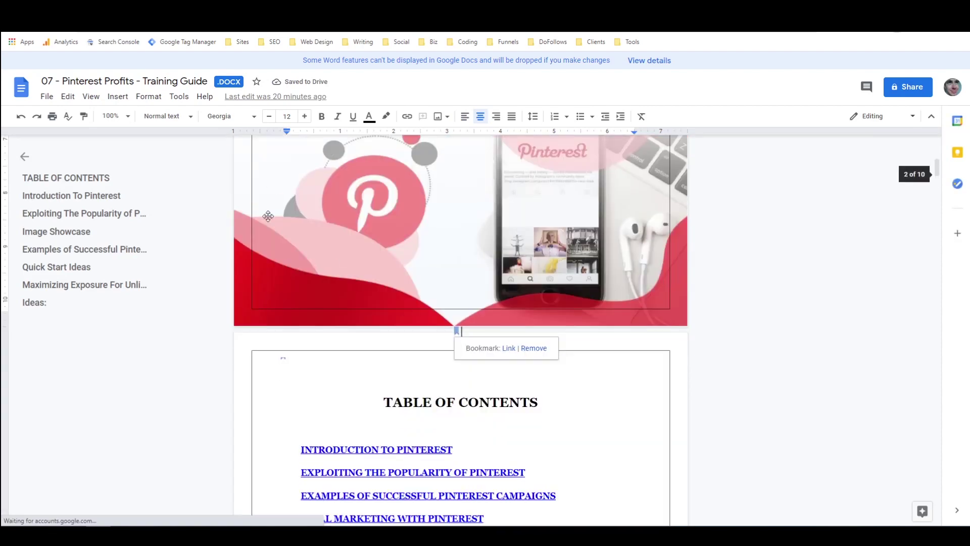
# View the available sources for replacing the cover image on the first page of the training guide.
pyautogui.scroll(8, 385, 222)
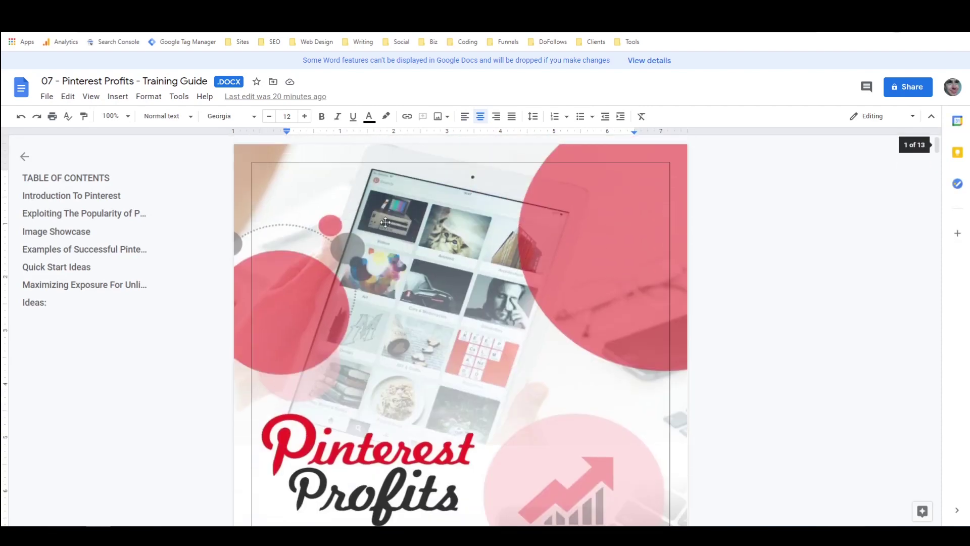
pyautogui.click(299, 157)
pyautogui.click(411, 116)
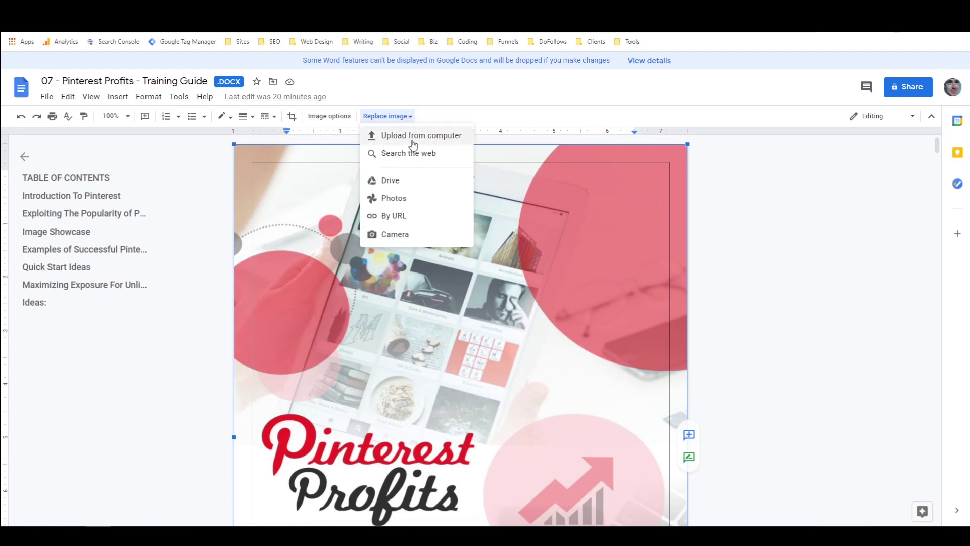
pyautogui.click(615, 150)
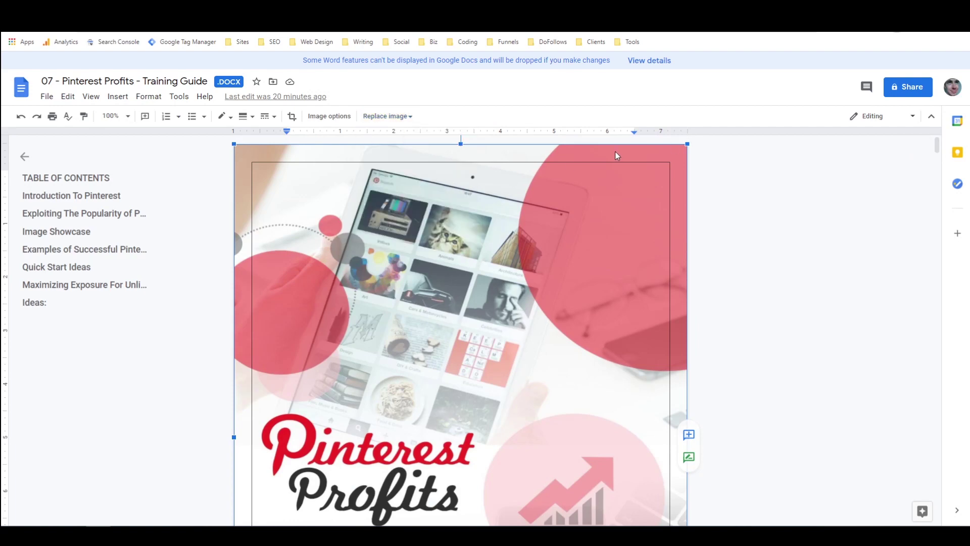
# Test the Introduction To Pinterest link in the table of contents and return to the contents page.
pyautogui.scroll(-10, 582, 172)
pyautogui.scroll(-2, 581, 172)
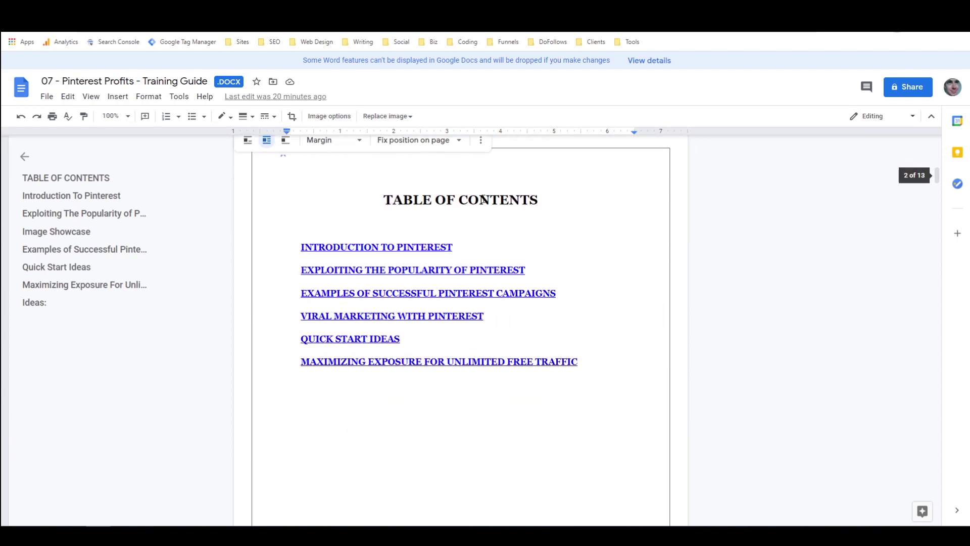
pyautogui.click(399, 249)
pyautogui.click(357, 272)
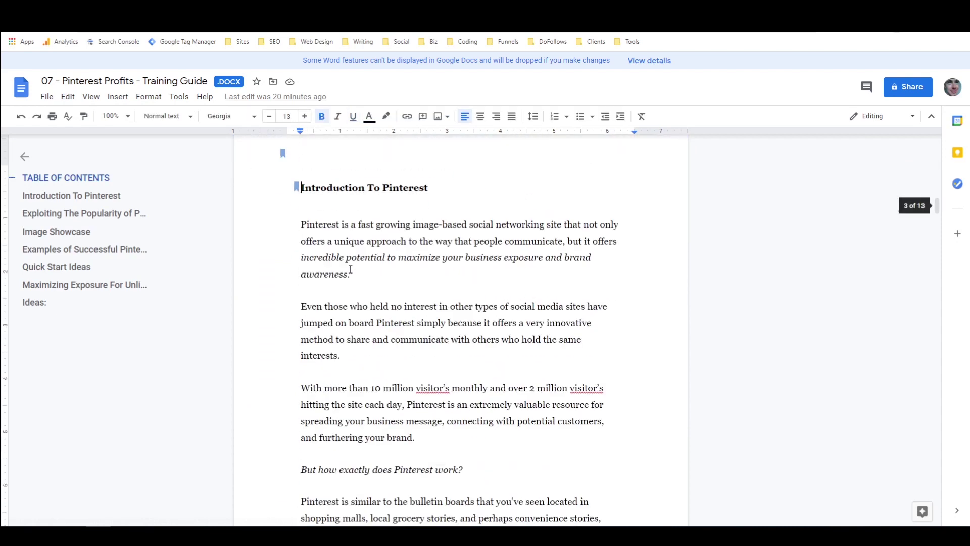
pyautogui.scroll(8, 383, 198)
pyautogui.click(286, 199)
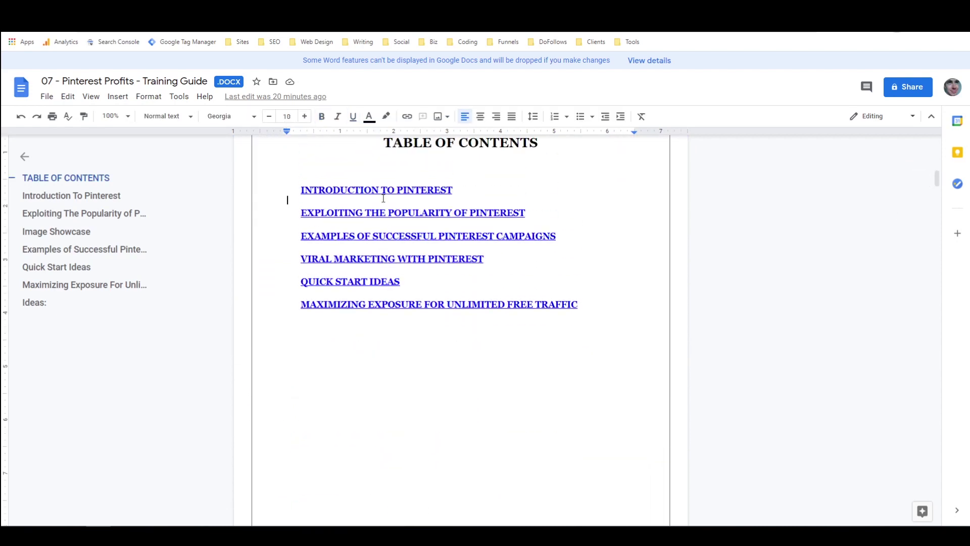
# Try adding the word "amazing" after "Pinterest is" in the first sentence of the introduction, and remove it again.
pyautogui.scroll(-5, 451, 256)
pyautogui.scroll(-4, 452, 255)
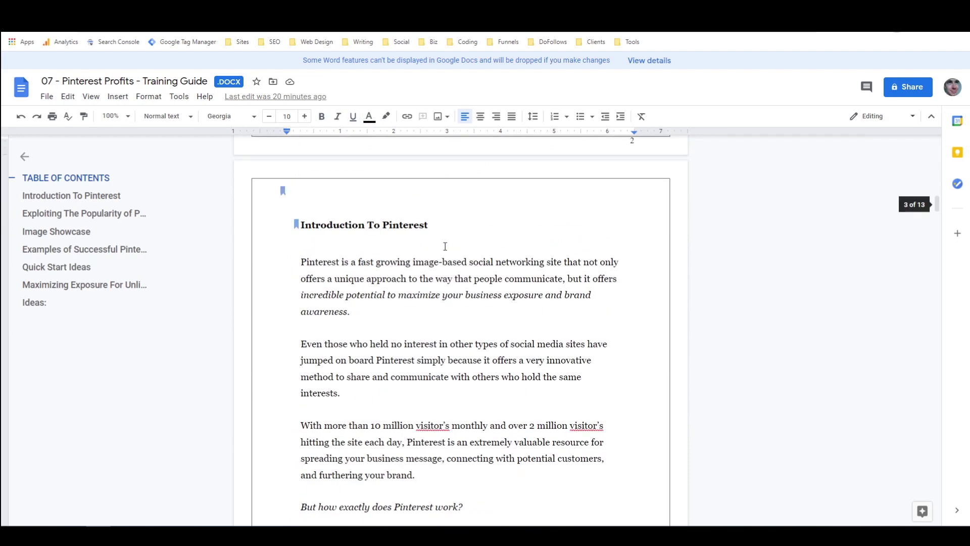
pyautogui.click(383, 227)
pyautogui.click(337, 262)
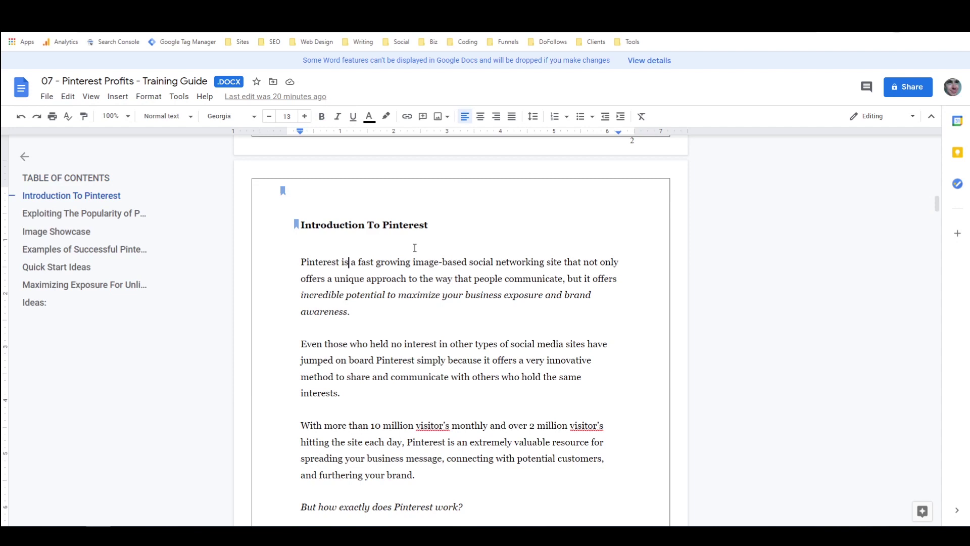
pyautogui.write('amazing,')
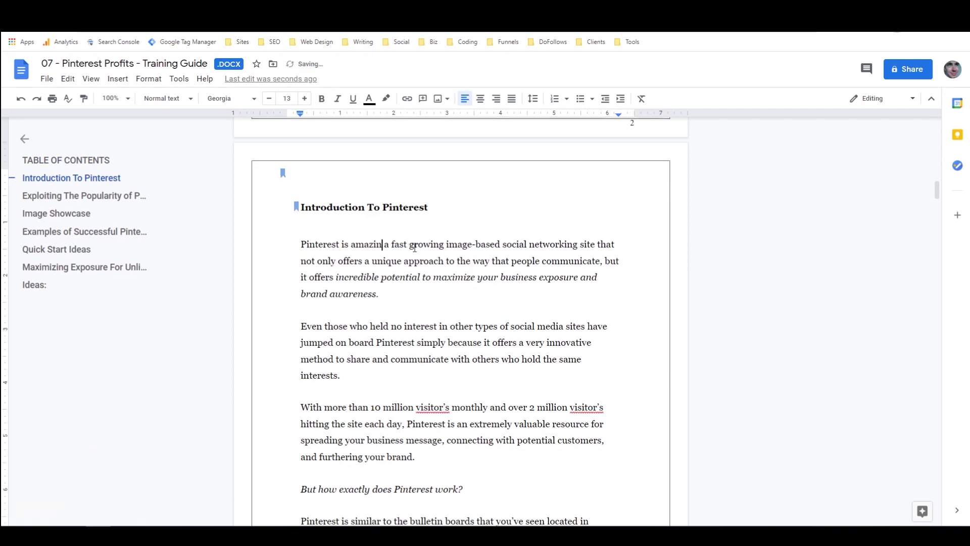
pyautogui.press('BackSpace')
pyautogui.press('BackSpace')
pyautogui.press('BackSpace')
pyautogui.press('BackSpace')
pyautogui.press('BackSpace')
pyautogui.press('BackSpace')
pyautogui.press('BackSpace')
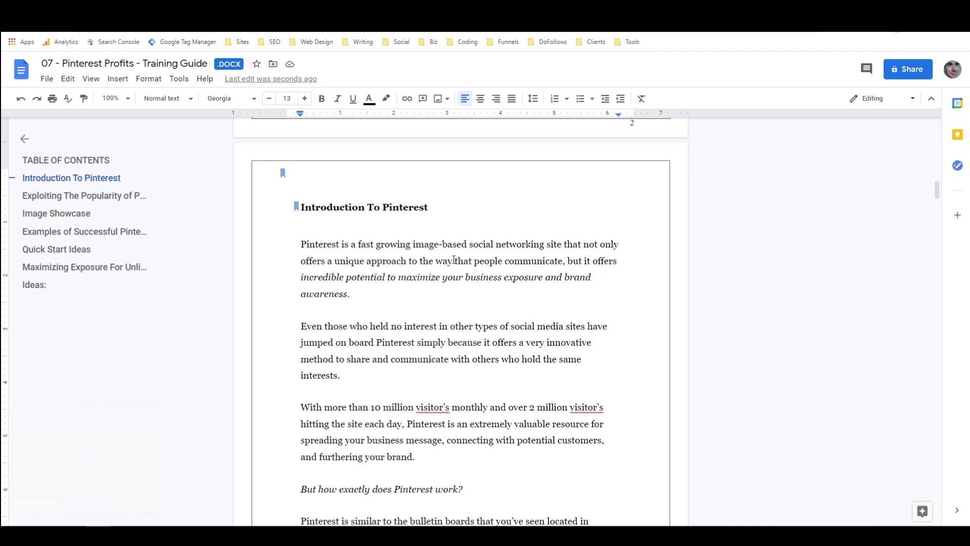
# Look through the cover, table of contents and opening chapters of the training guide.
pyautogui.scroll(4, 455, 260)
pyautogui.scroll(10, 458, 258)
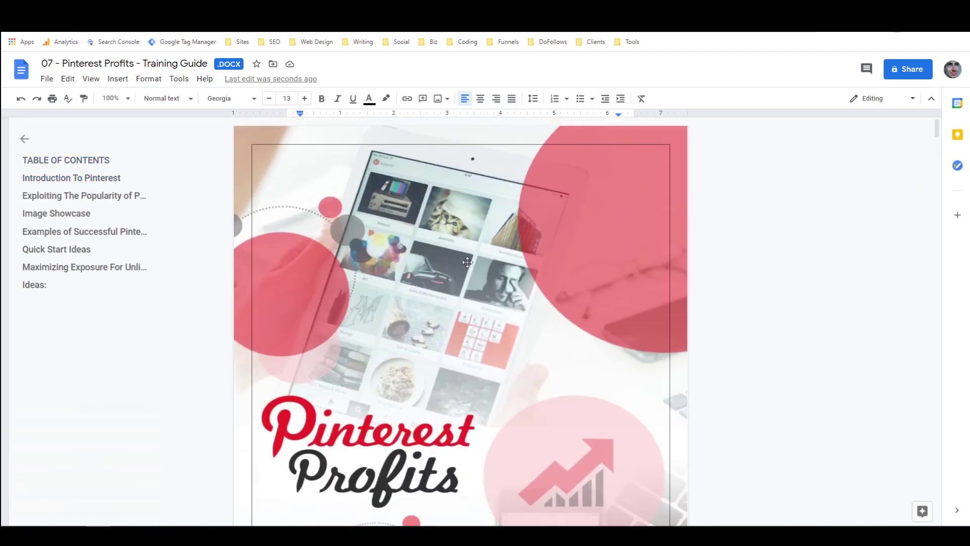
pyautogui.scroll(-20, 467, 262)
pyautogui.scroll(-1, 468, 262)
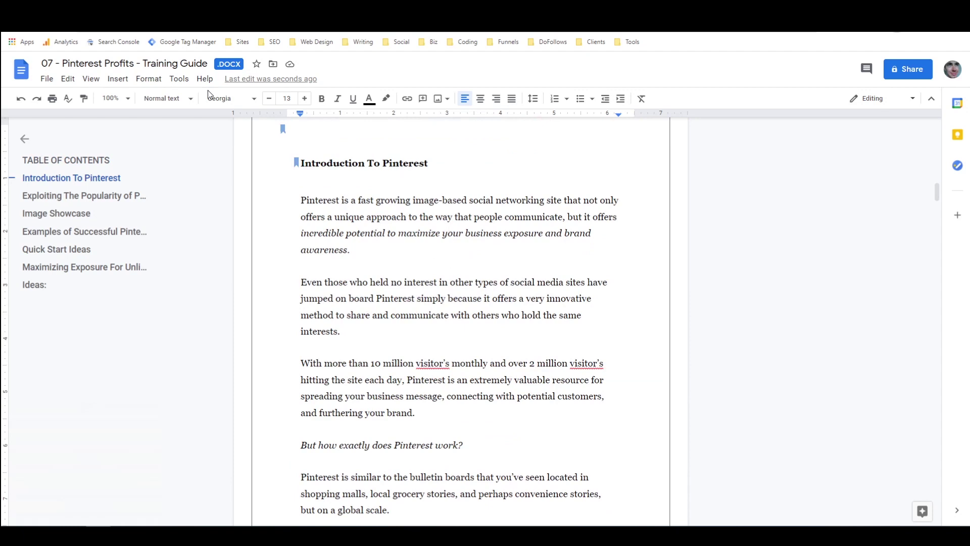
pyautogui.scroll(5, 389, 188)
pyautogui.scroll(7, 389, 189)
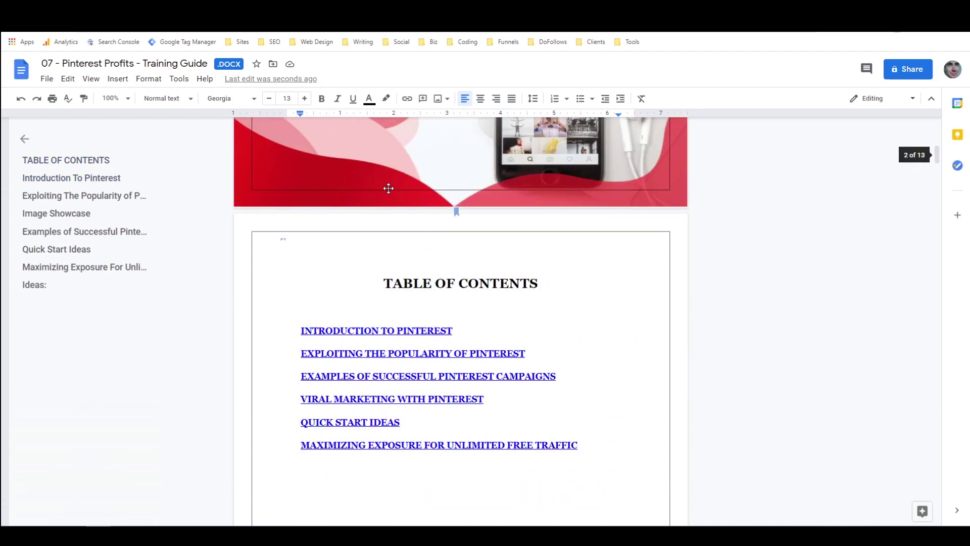
pyautogui.scroll(9, 389, 189)
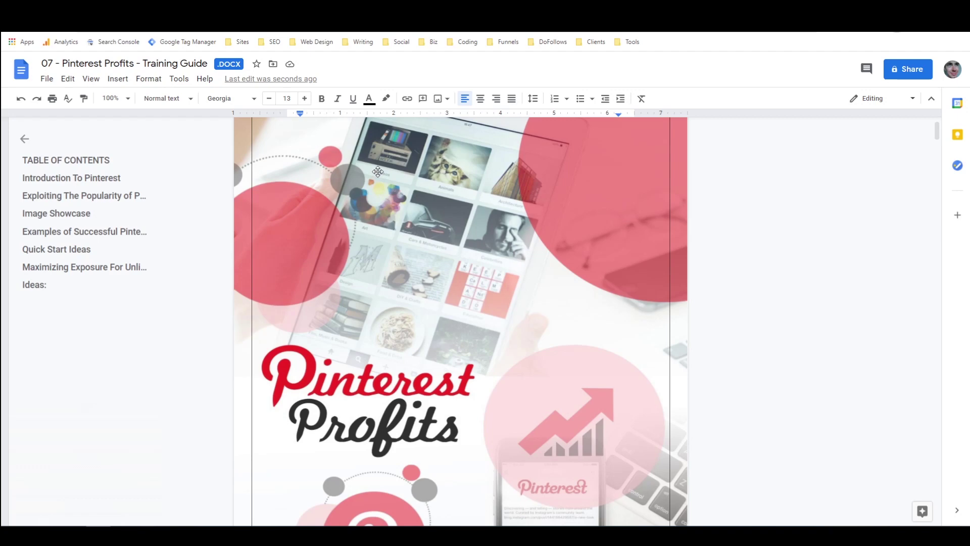
pyautogui.scroll(-1, 376, 172)
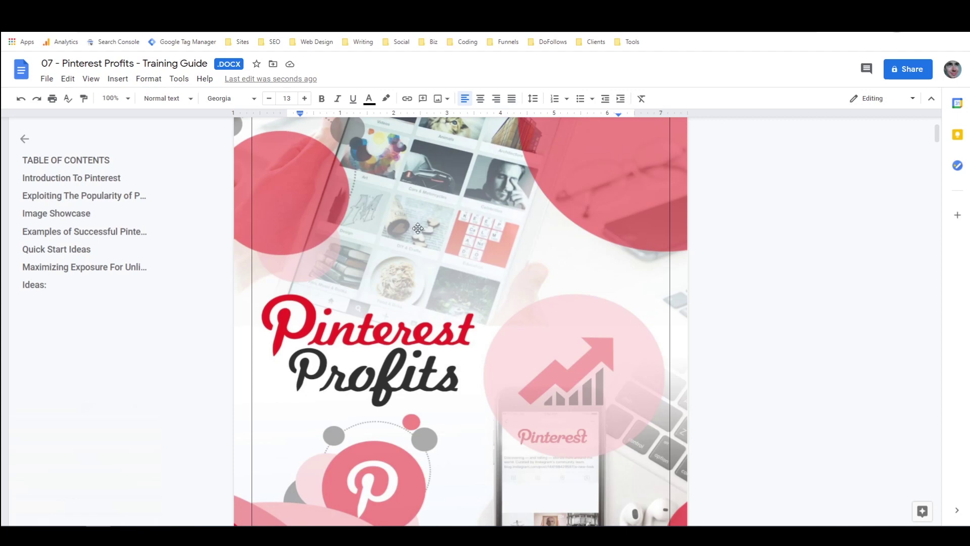
pyautogui.scroll(-5, 418, 227)
pyautogui.scroll(-10, 417, 228)
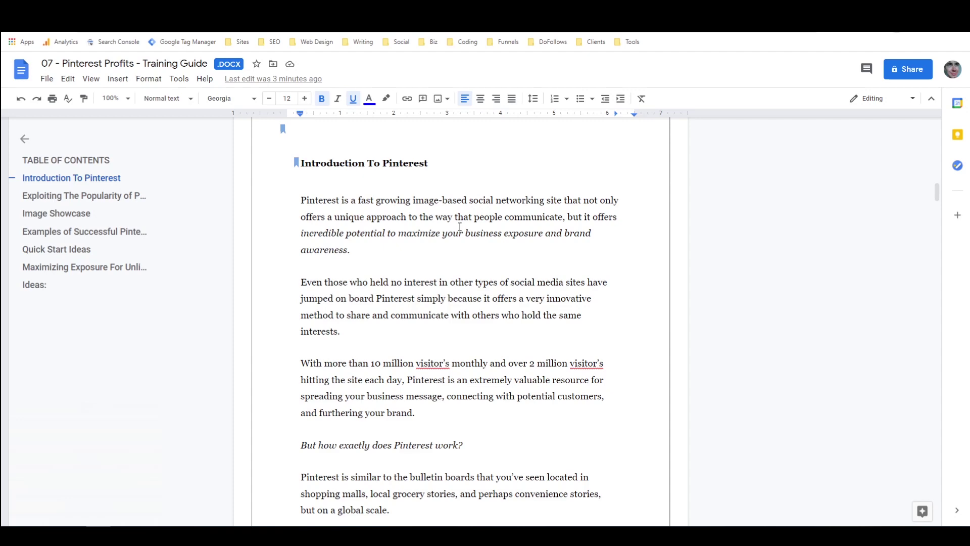
pyautogui.scroll(-10, 460, 227)
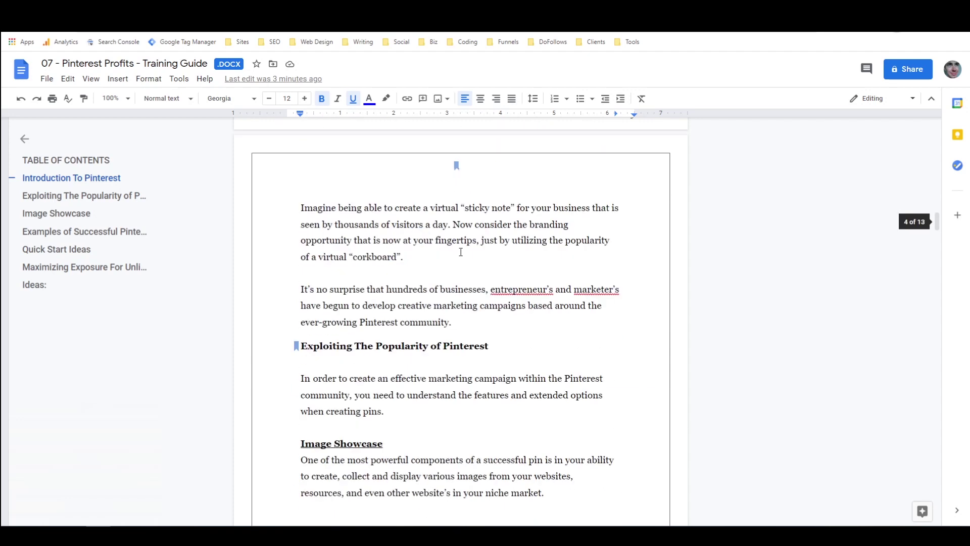
# Correct both occurrences of "visitor's" to "visitors" in the third paragraph of the introduction using the spelling suggestions.
pyautogui.scroll(7, 590, 291)
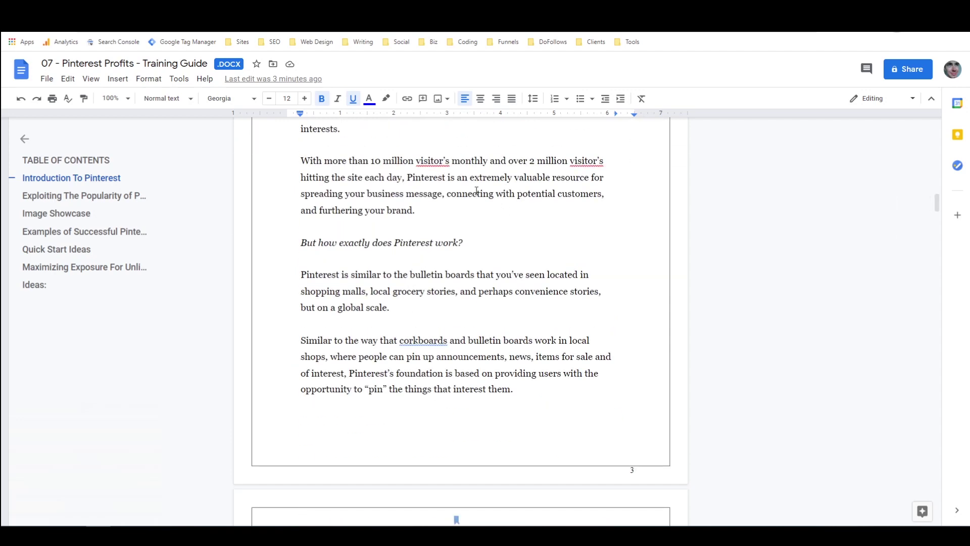
pyautogui.rightClick(439, 162)
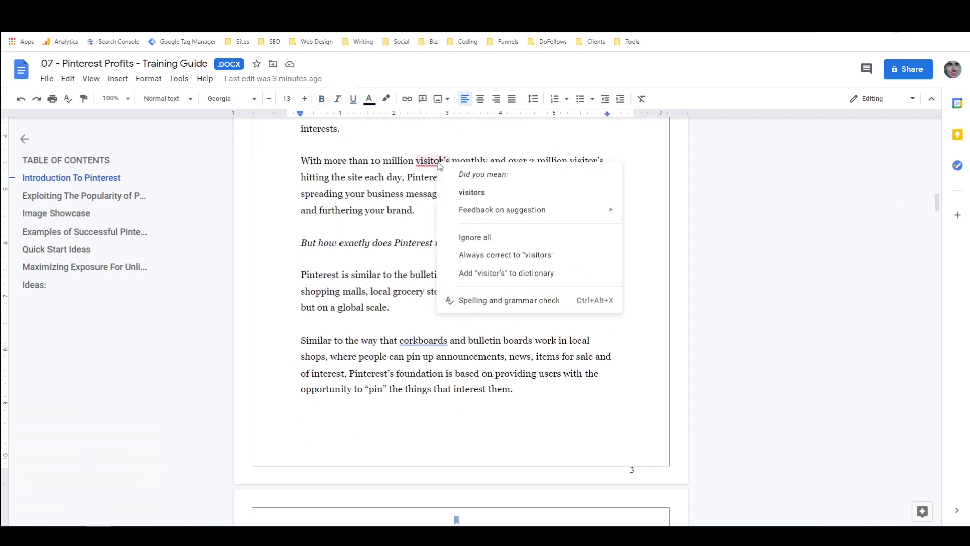
pyautogui.click(471, 191)
pyautogui.rightClick(581, 160)
pyautogui.click(596, 185)
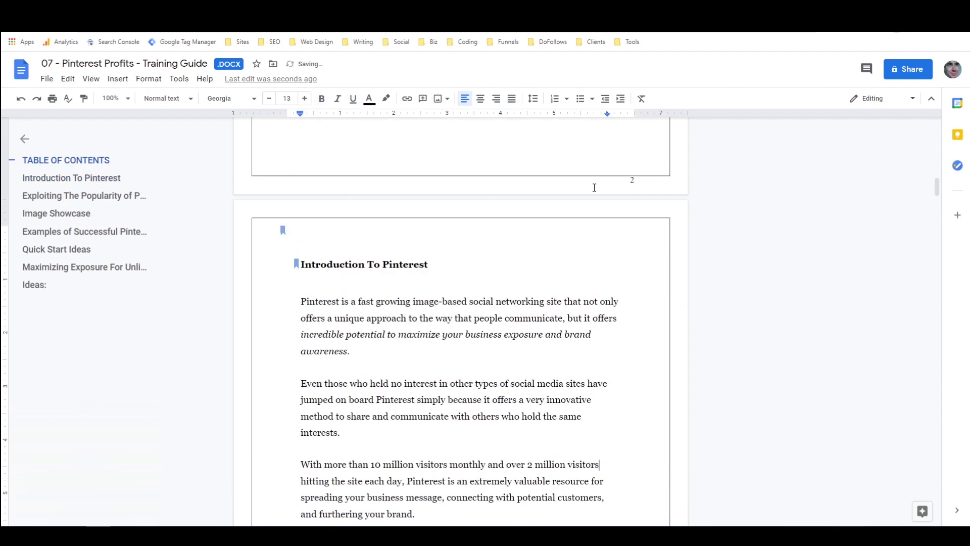
# Change "corkboards" to the suggested "cork boards" in the last paragraph of page 3.
pyautogui.scroll(-15, 592, 198)
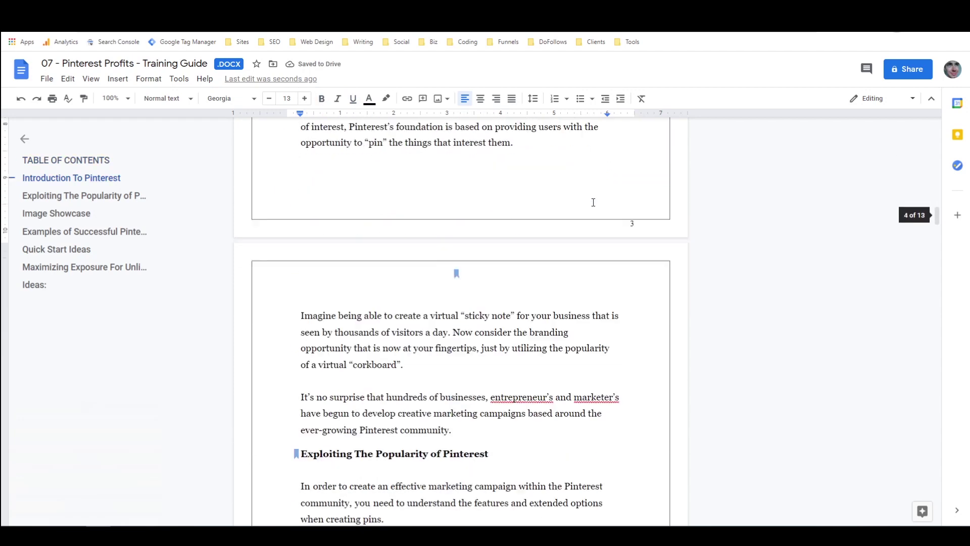
pyautogui.scroll(3, 591, 201)
pyautogui.rightClick(421, 239)
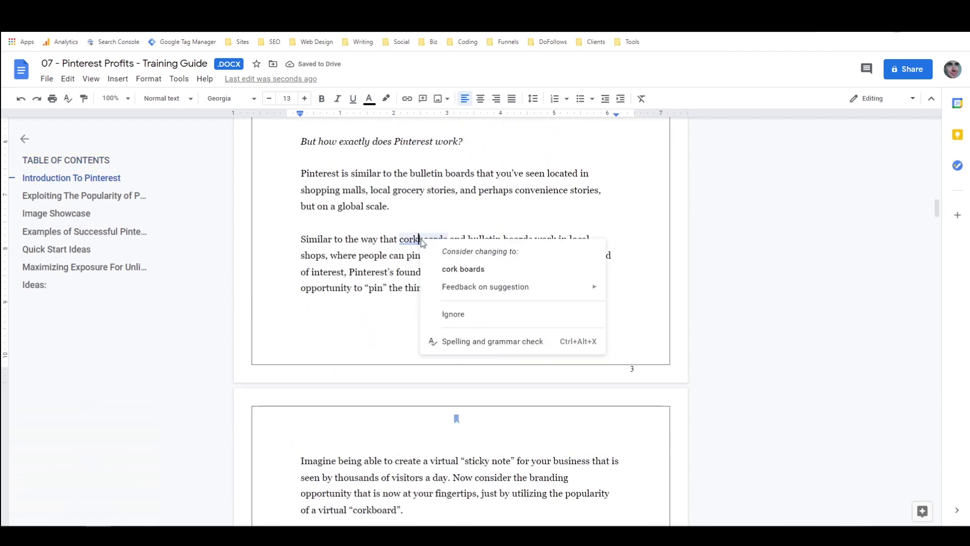
pyautogui.click(444, 269)
# Correct "entrepreneur's" to "entrepreneurs" and "marketer's" to "marketers" in the second paragraph of page 4.
pyautogui.scroll(-4, 476, 230)
pyautogui.rightClick(512, 342)
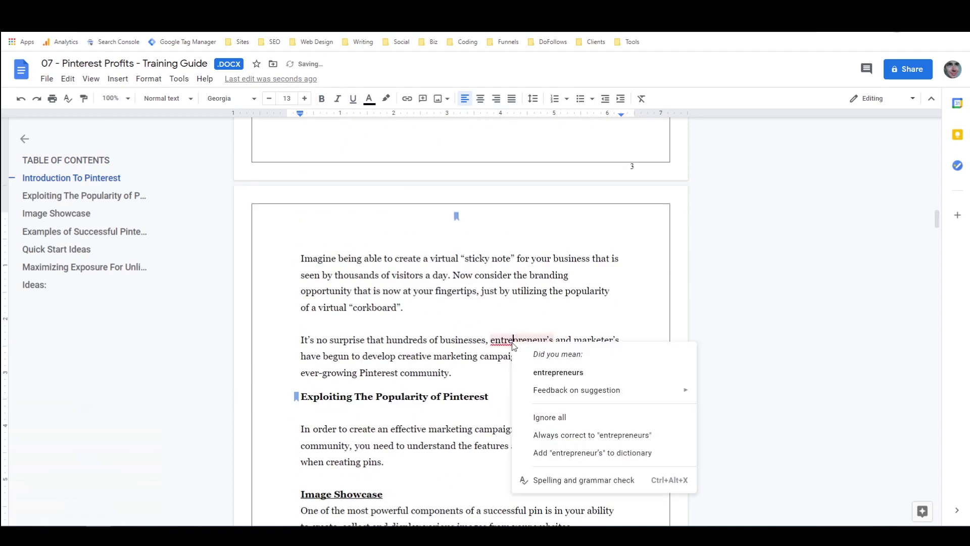
pyautogui.click(531, 372)
pyautogui.rightClick(574, 339)
pyautogui.click(595, 369)
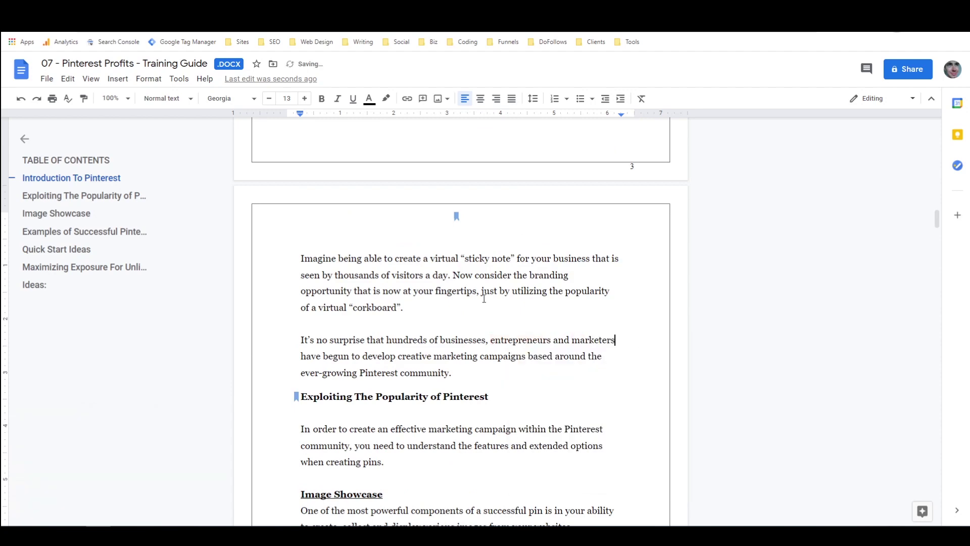
# Replace "usual" with the suggested "use" in the first paragraph of page 5.
pyautogui.scroll(-3, 468, 267)
pyautogui.scroll(-10, 468, 267)
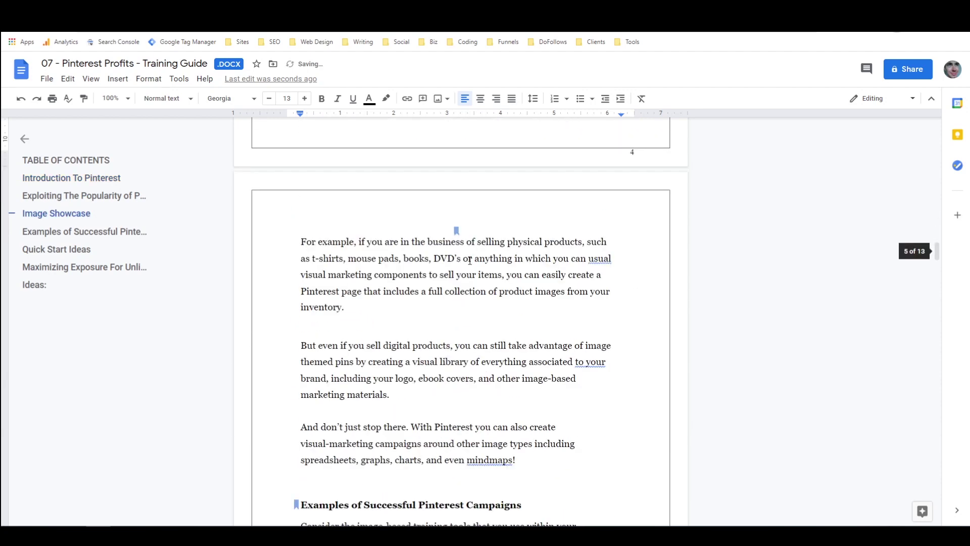
pyautogui.scroll(-3, 471, 259)
pyautogui.scroll(2, 472, 259)
pyautogui.rightClick(595, 207)
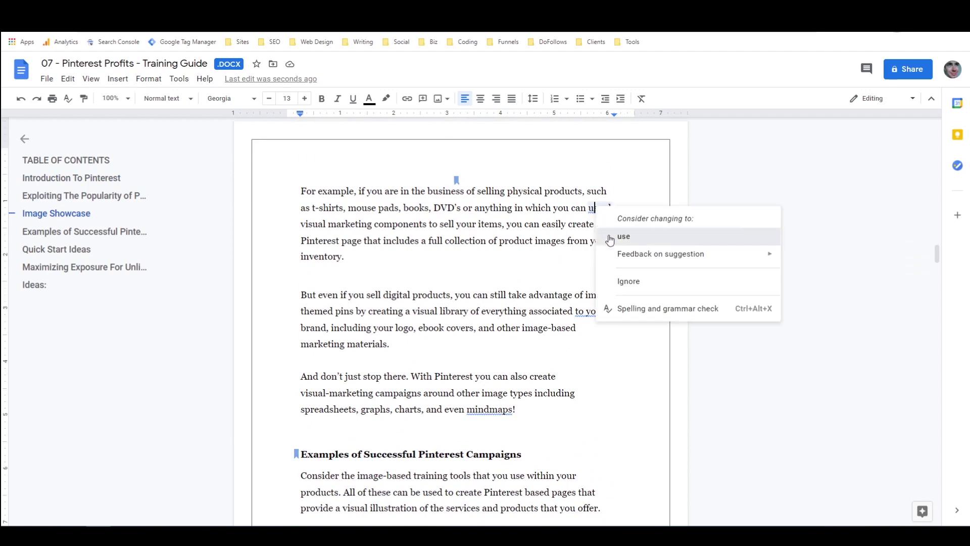
pyautogui.click(610, 237)
# Look through the remaining pages of the guide and return to the Introduction To Pinterest section.
pyautogui.scroll(-5, 581, 310)
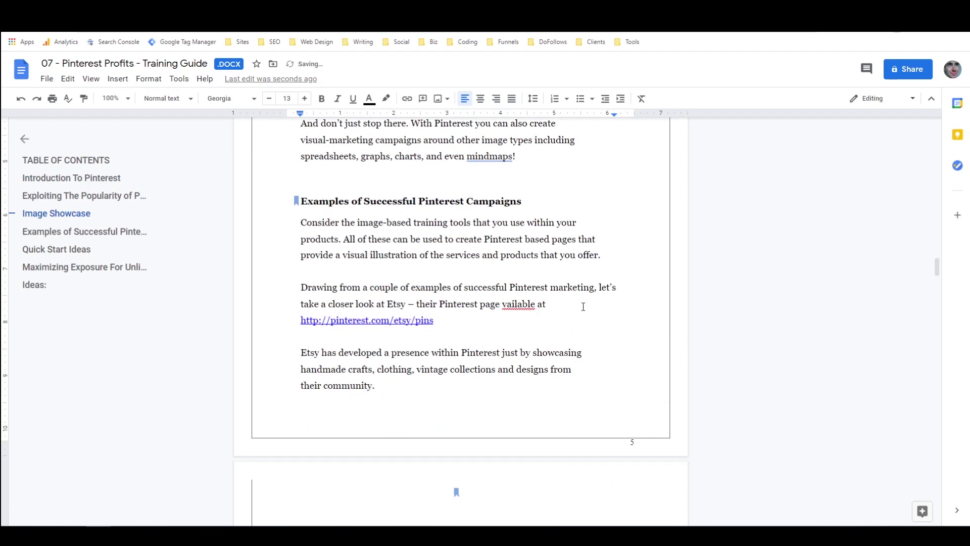
pyautogui.scroll(-15, 583, 306)
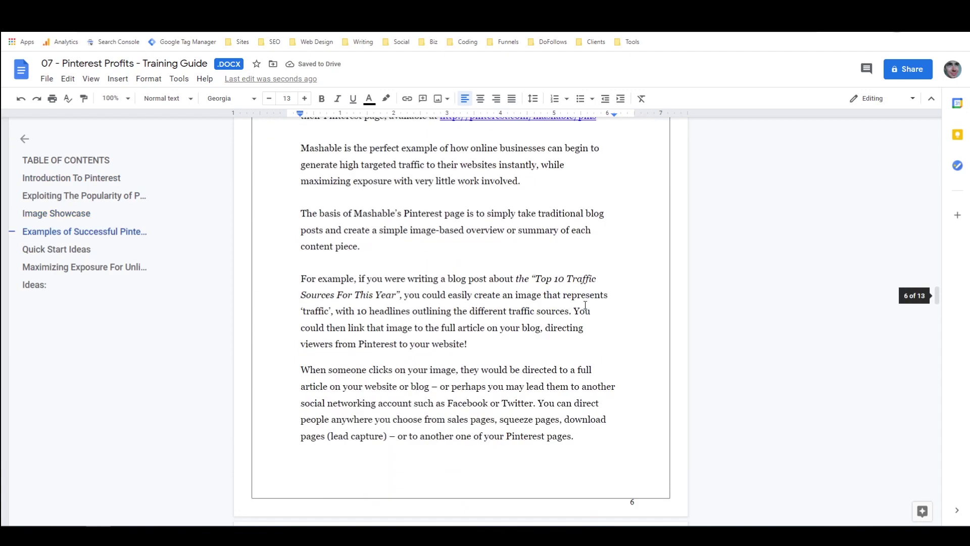
pyautogui.scroll(-5, 812, 366)
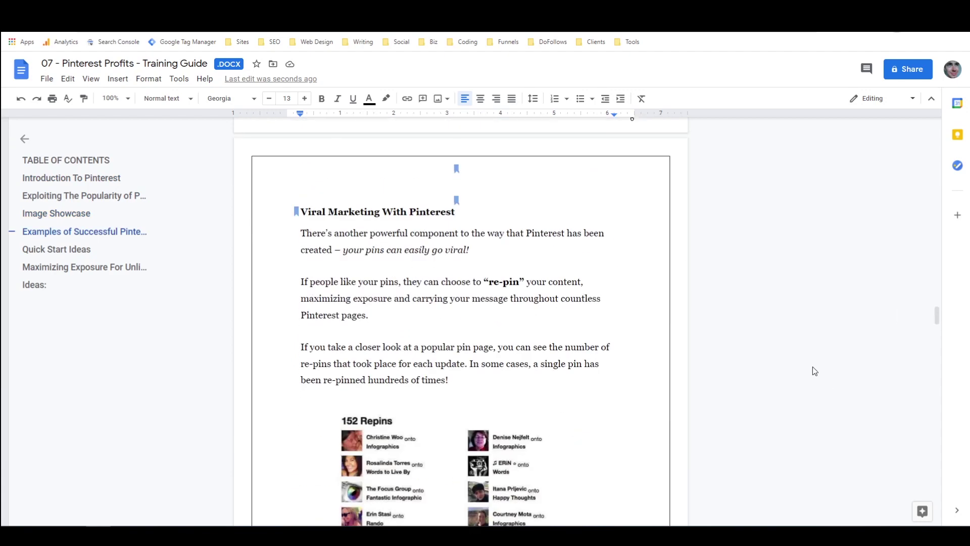
pyautogui.moveTo(936, 328); pyautogui.dragTo(938, 380)
pyautogui.moveTo(929, 450); pyautogui.dragTo(909, 154)
pyautogui.scroll(-15, 803, 210)
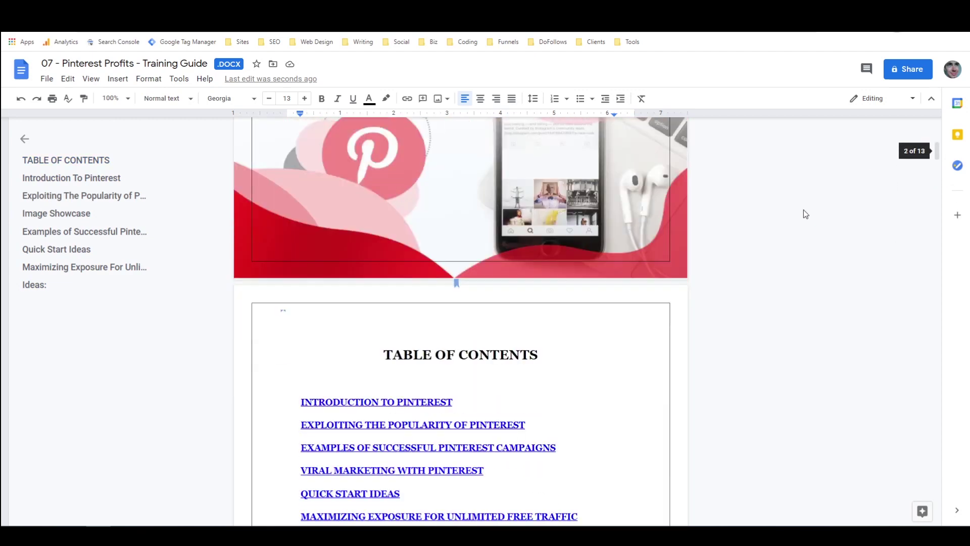
pyautogui.scroll(-4, 723, 296)
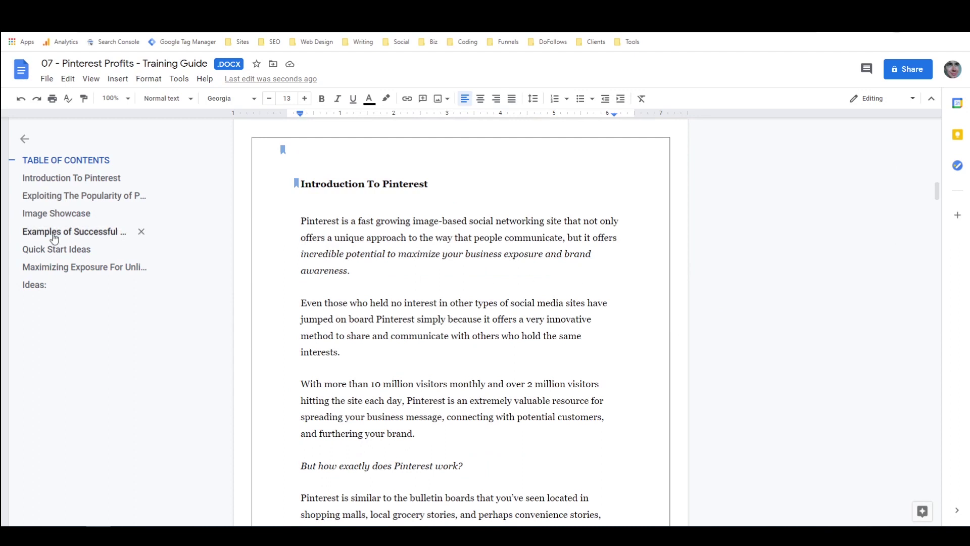
# Check the document's word count.
pyautogui.click(179, 78)
pyautogui.click(197, 118)
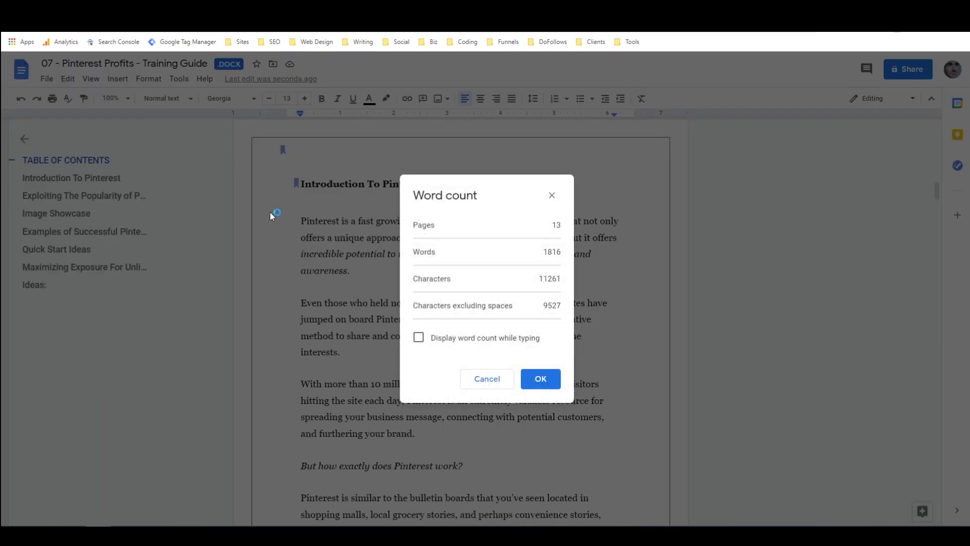
pyautogui.click(534, 381)
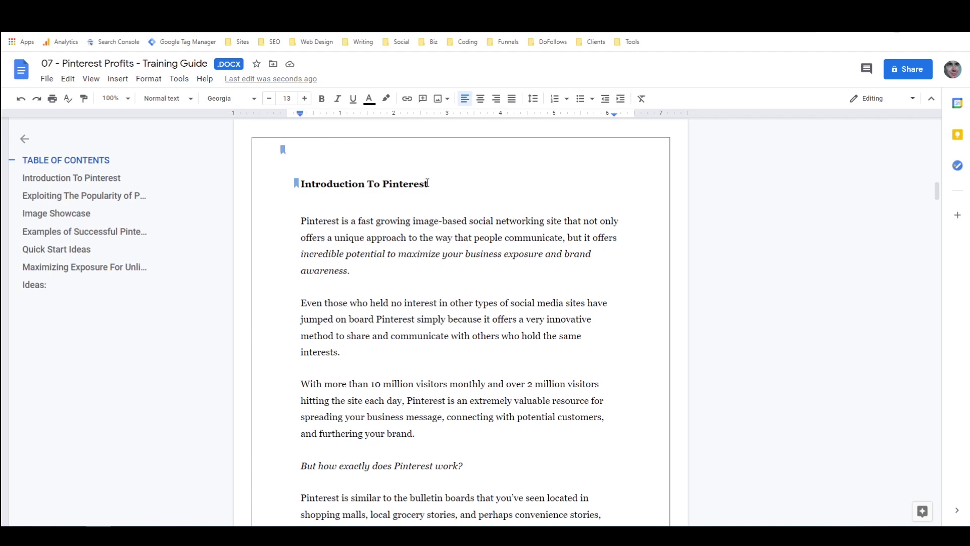
# Rename the document as "Pinteresting Strategies".
pyautogui.moveTo(428, 183); pyautogui.dragTo(299, 187)
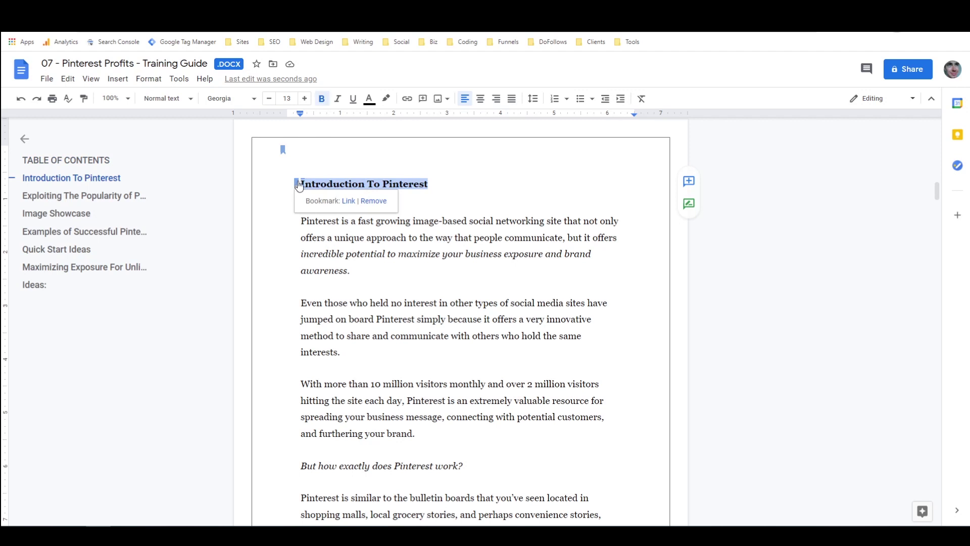
pyautogui.click(126, 63)
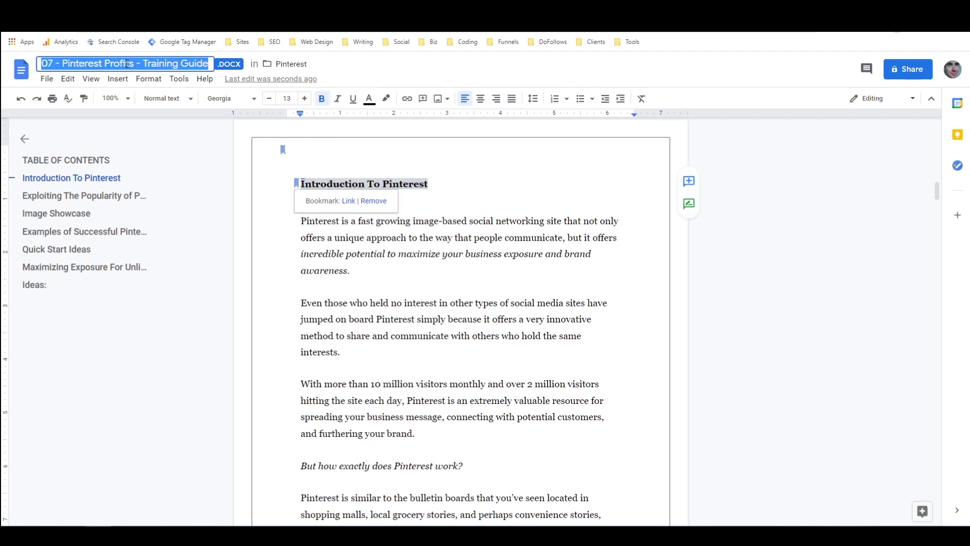
pyautogui.write('P')
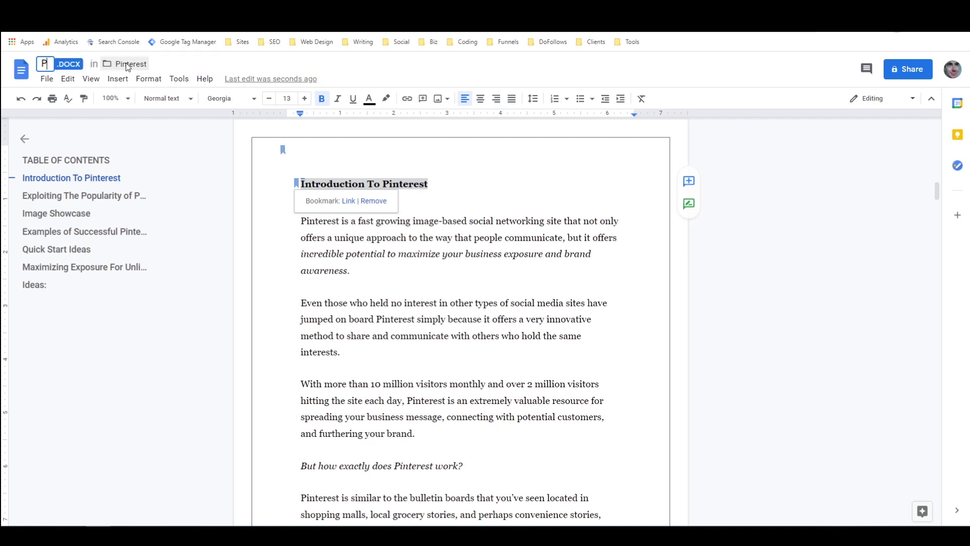
pyautogui.write('interesting')
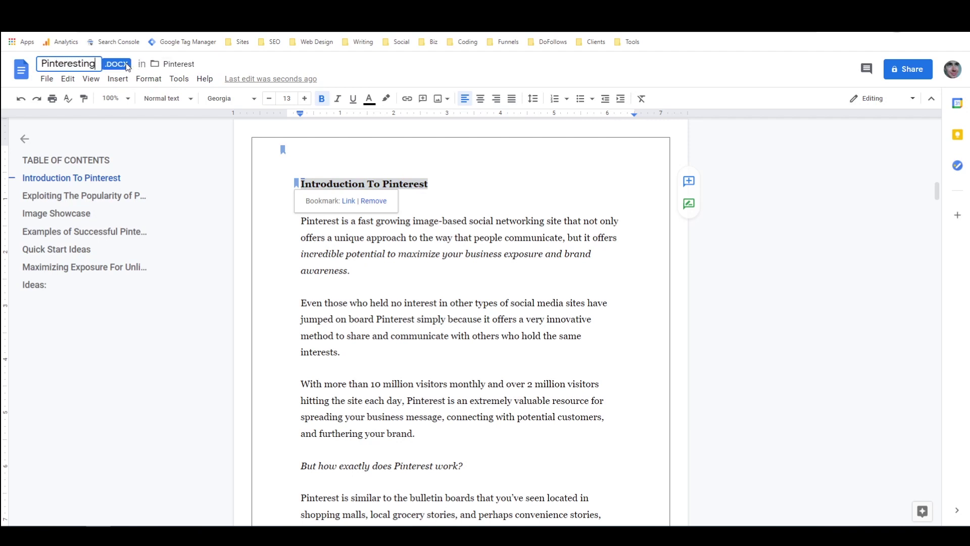
pyautogui.write(' Strategies')
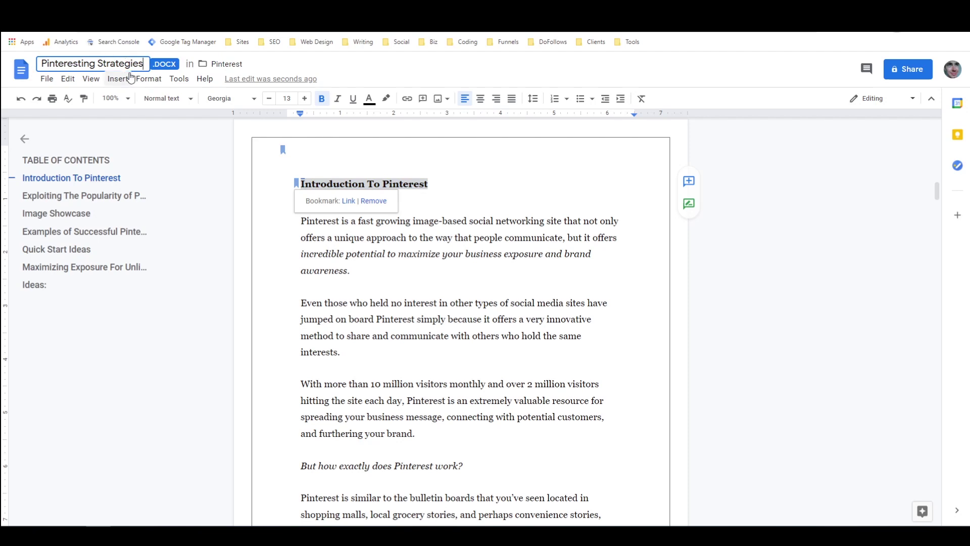
pyautogui.click(419, 183)
# Replace the "Introduction To Pinterest" heading on page 3 with "You're Reading This... How Pinteresting!".
pyautogui.click(66, 160)
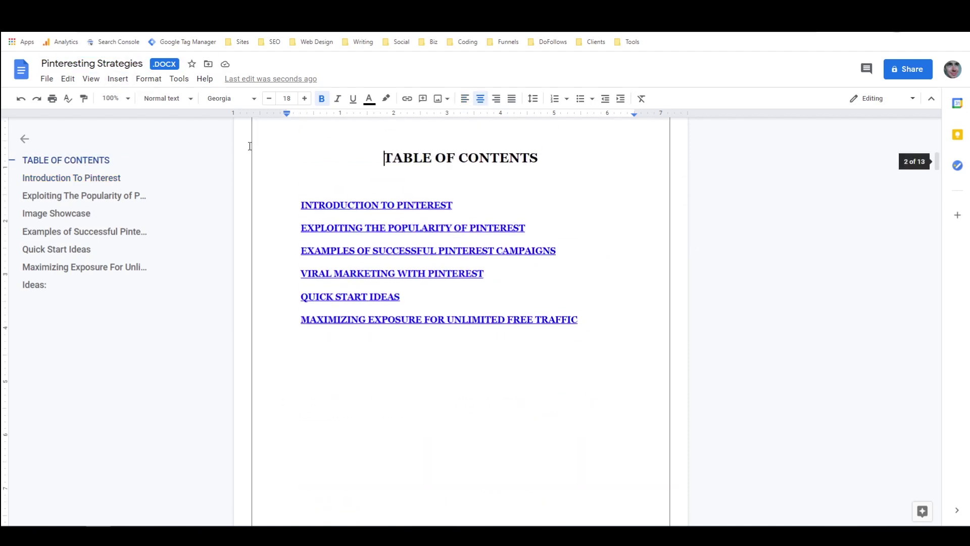
pyautogui.scroll(10, 279, 153)
pyautogui.scroll(-10, 277, 155)
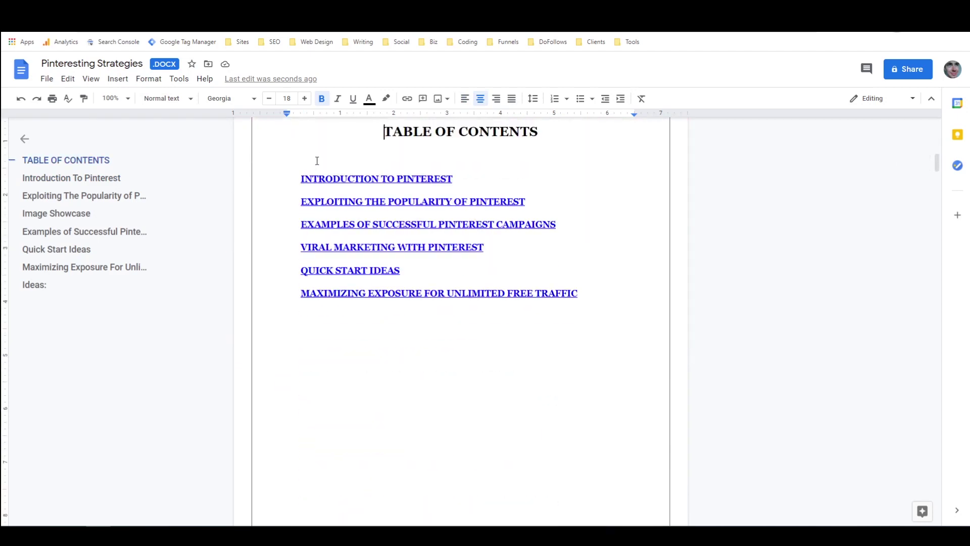
pyautogui.click(319, 178)
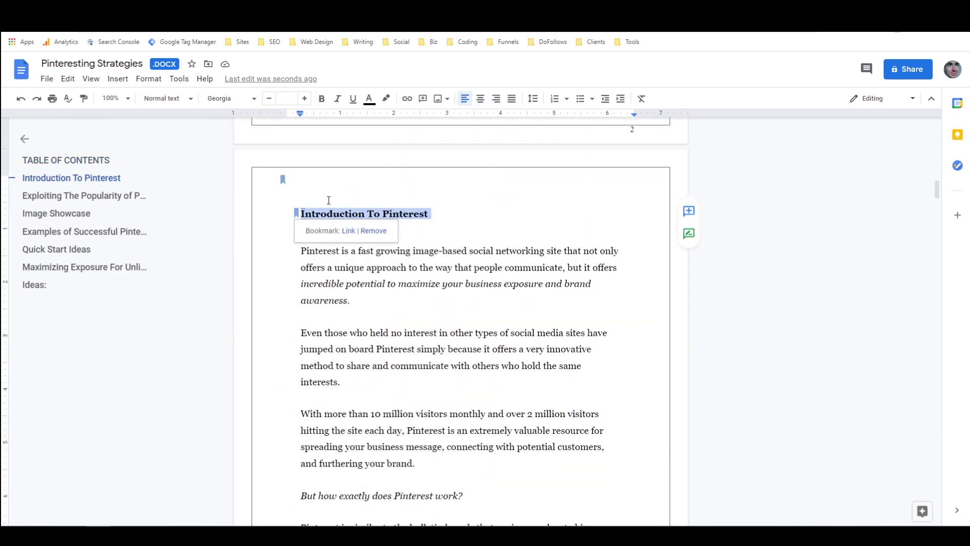
pyautogui.write("You're Reading This")
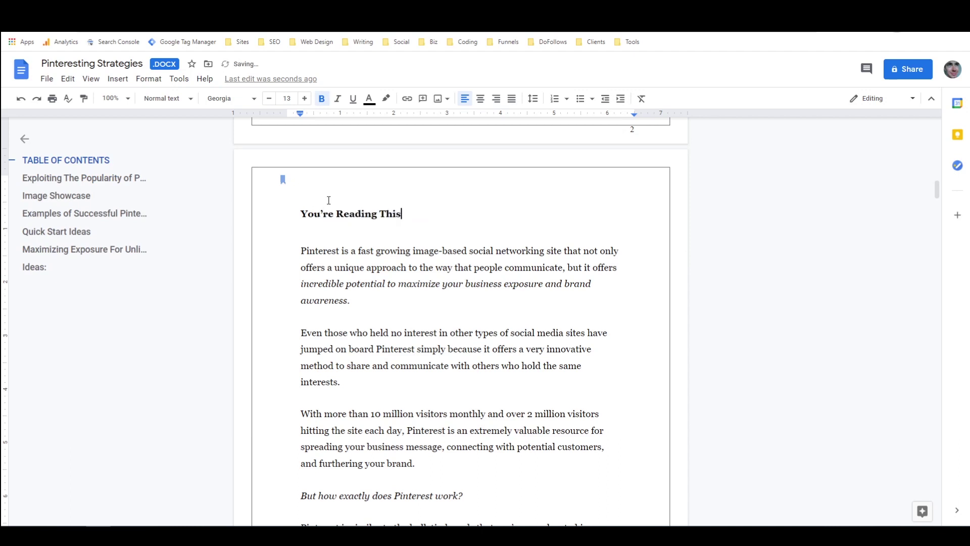
pyautogui.write('... How')
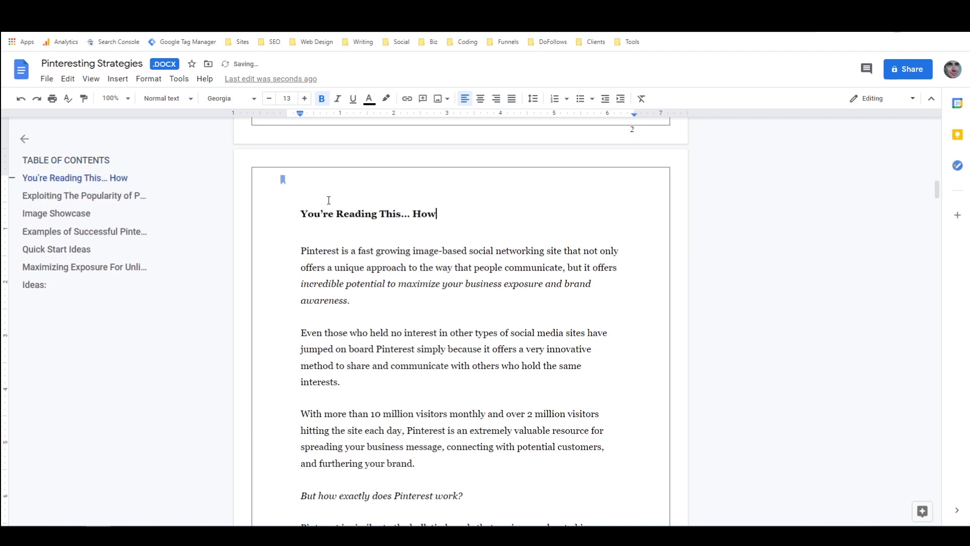
pyautogui.write(' Pinteresting!')
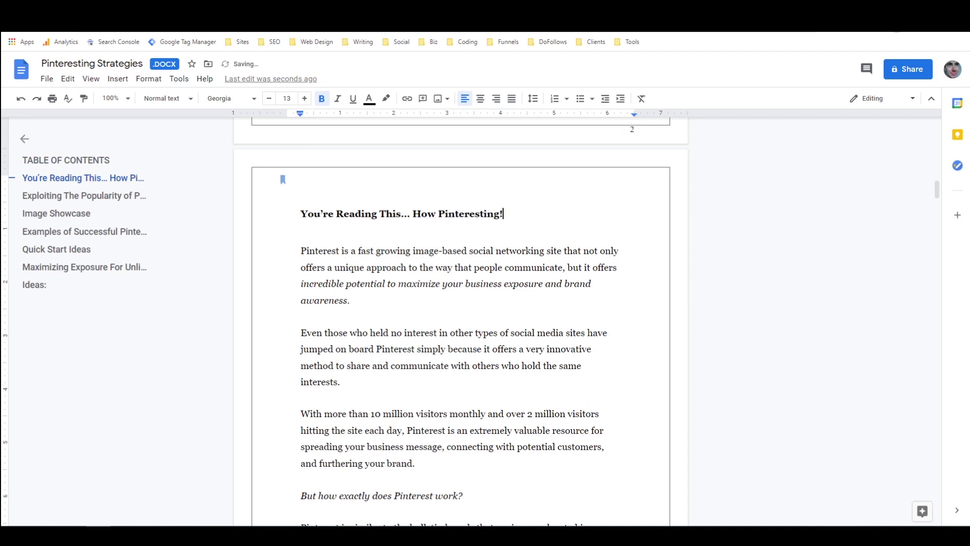
# Apply the Heading 2 style to the "You're Reading This... How Pinteresting!" line.
pyautogui.click(167, 98)
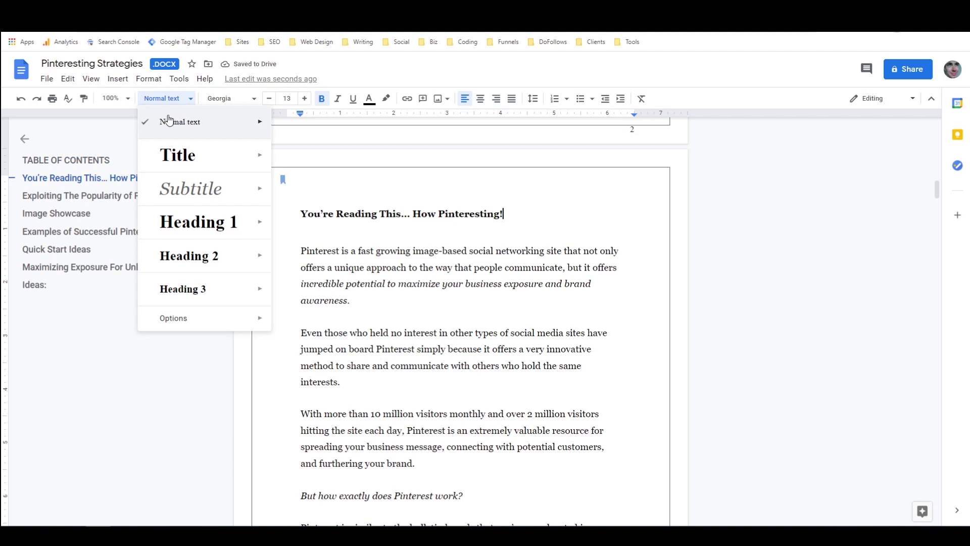
pyautogui.click(187, 246)
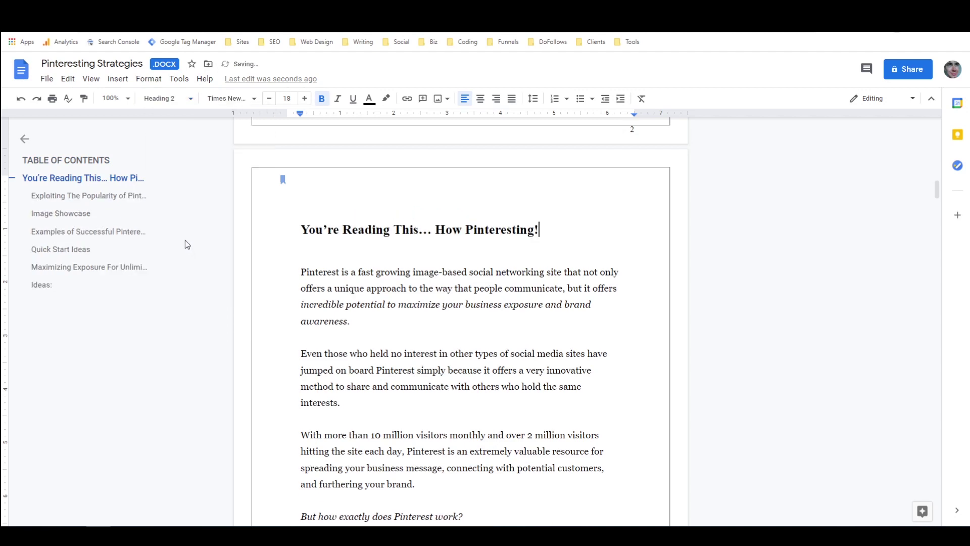
pyautogui.click(503, 247)
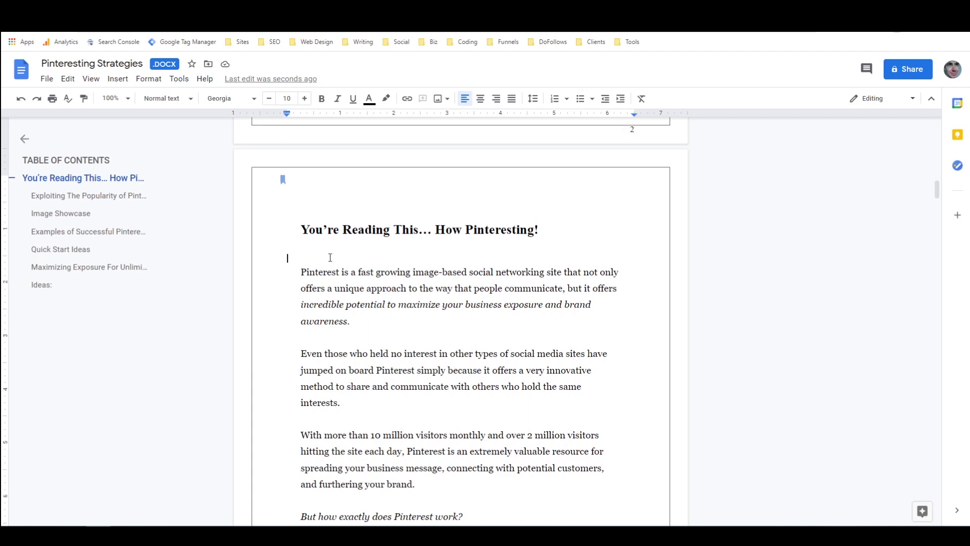
# Reduce the blank space between the "You're Reading This... How Pinteresting!" heading and its first paragraph to a single small empty line.
pyautogui.click(323, 230)
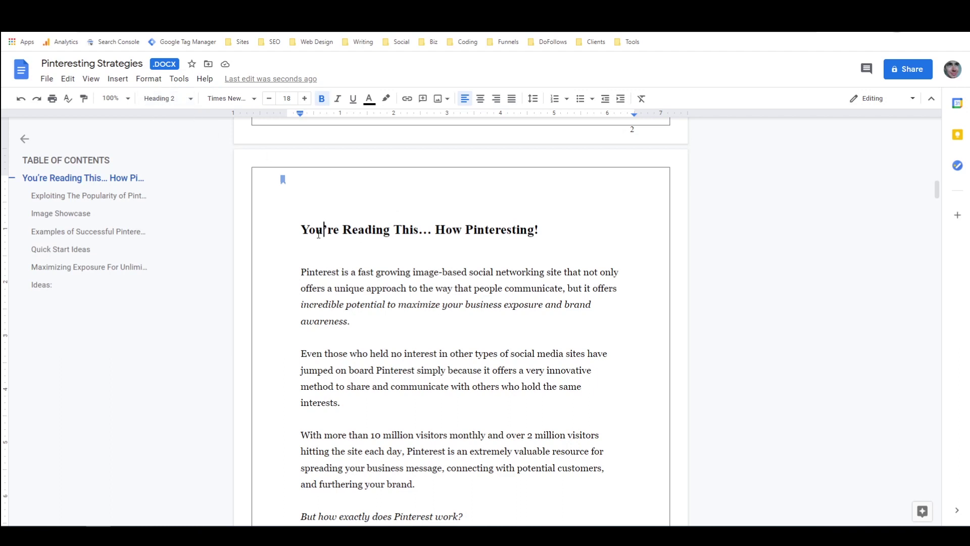
pyautogui.click(402, 252)
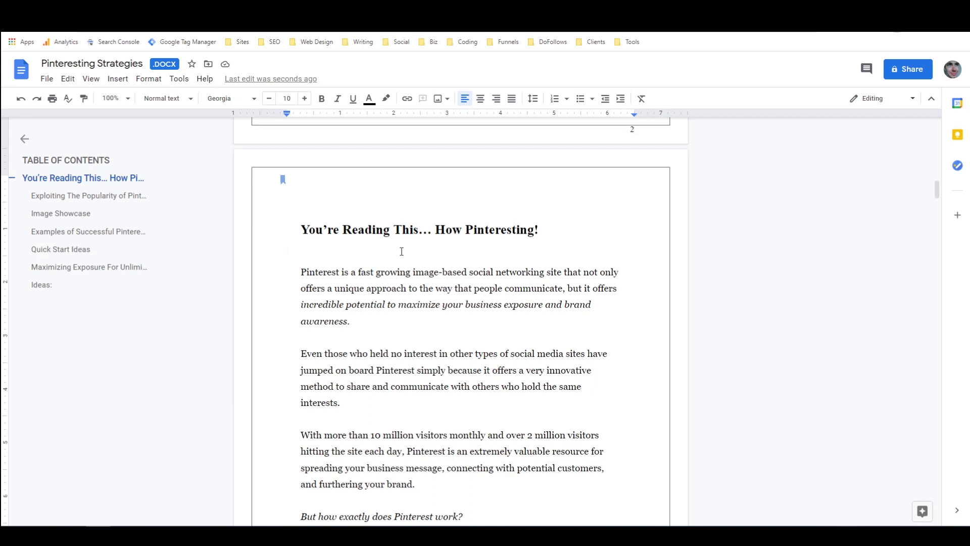
pyautogui.press('BackSpace')
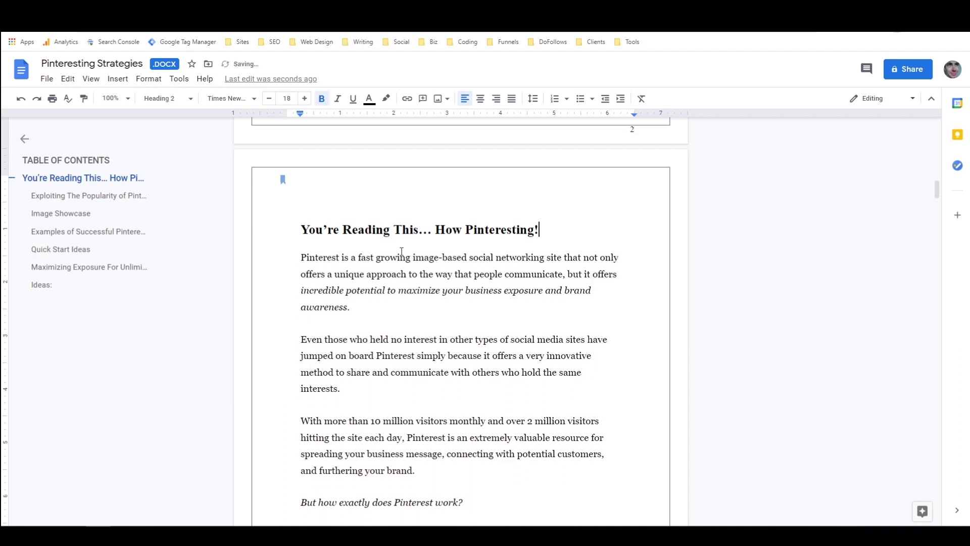
pyautogui.press('Right')
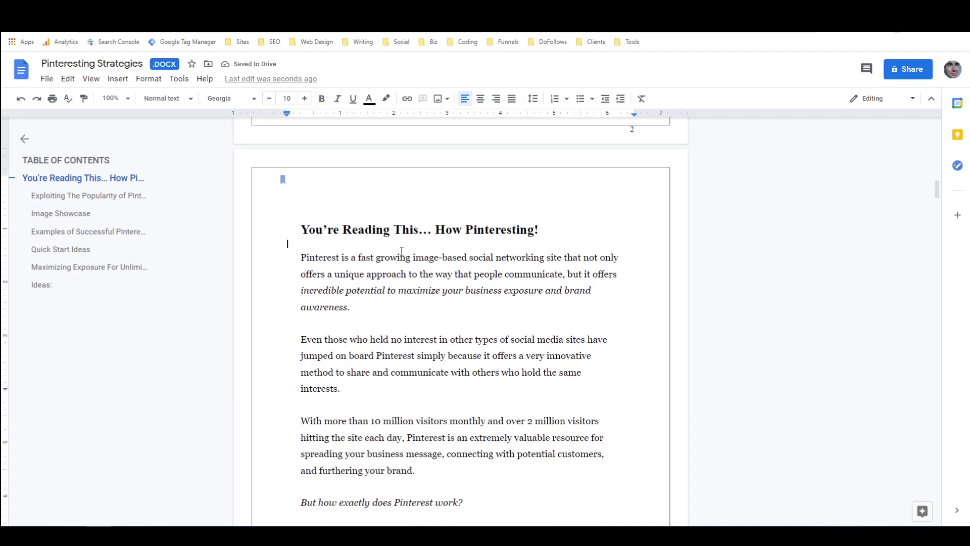
pyautogui.press('BackSpace')
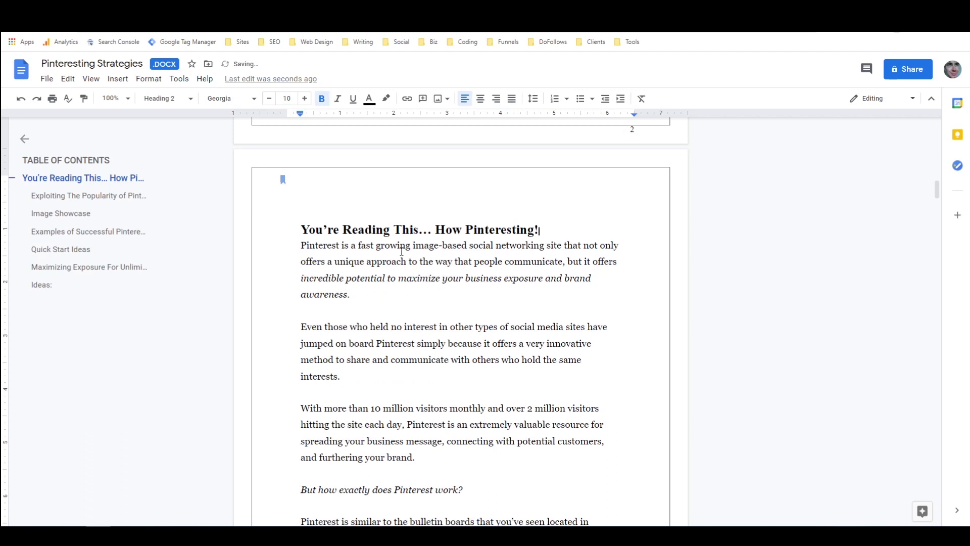
pyautogui.press('Return')
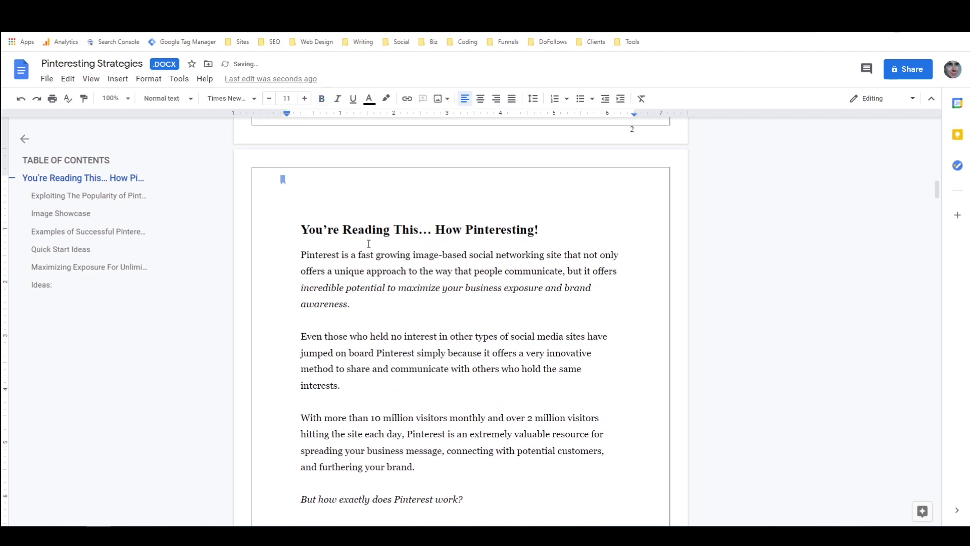
pyautogui.click(382, 321)
# Apply the Heading 3 style to the "Exploiting The Popularity of Pinterest" heading on page 4.
pyautogui.click(105, 197)
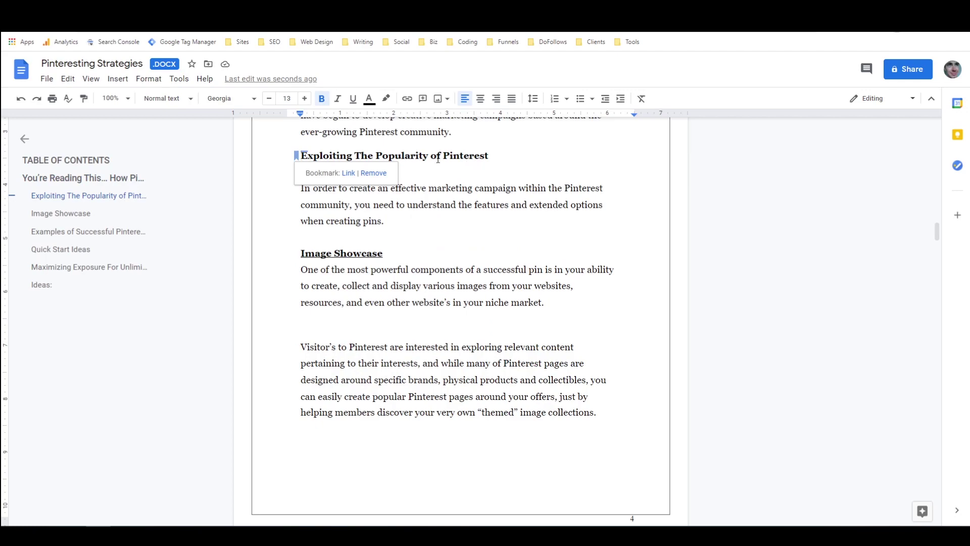
pyautogui.scroll(15, 440, 159)
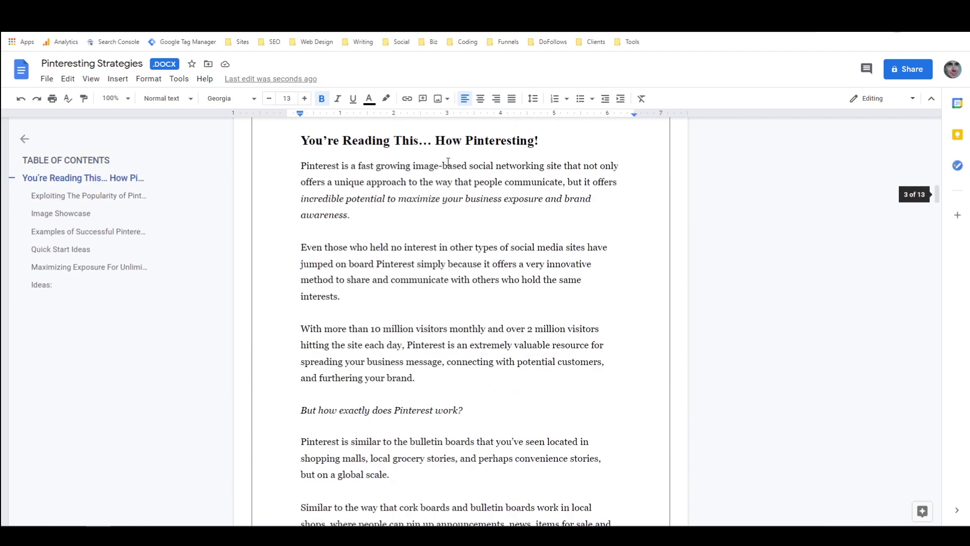
pyautogui.scroll(-15, 448, 162)
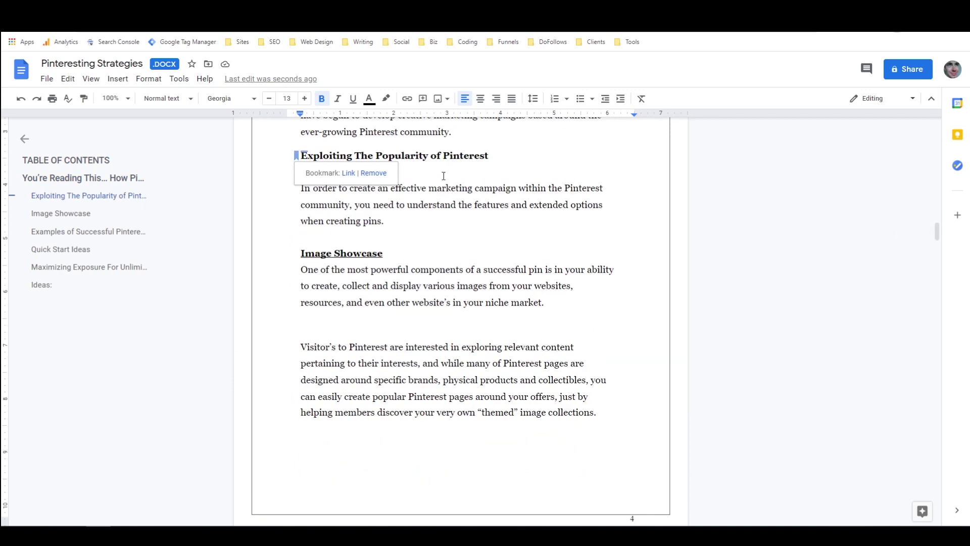
pyautogui.scroll(2, 444, 176)
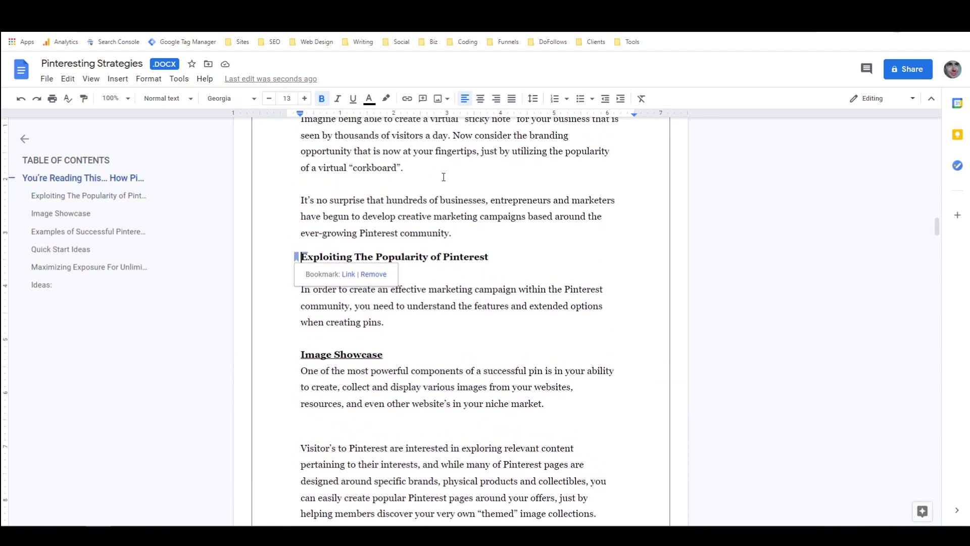
pyautogui.click(172, 100)
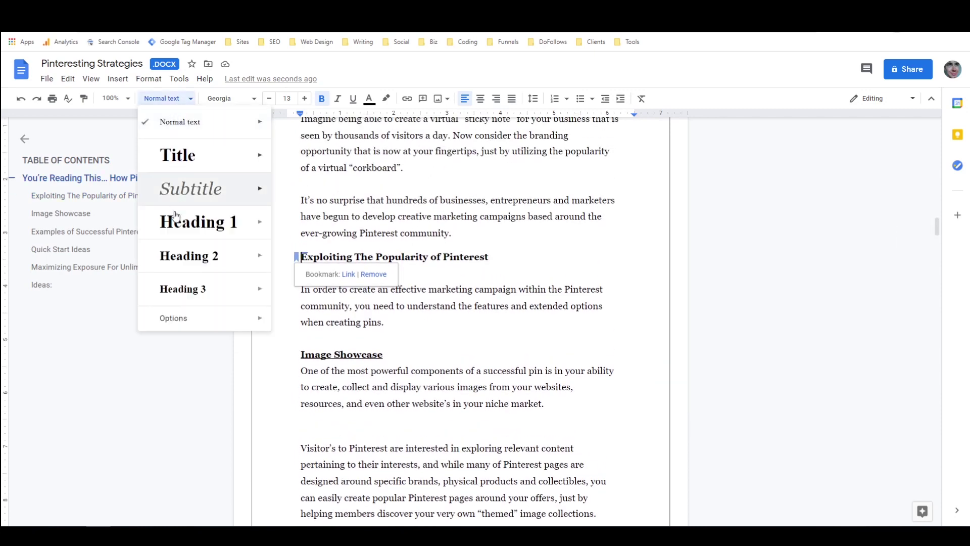
pyautogui.click(184, 288)
pyautogui.press('Left')
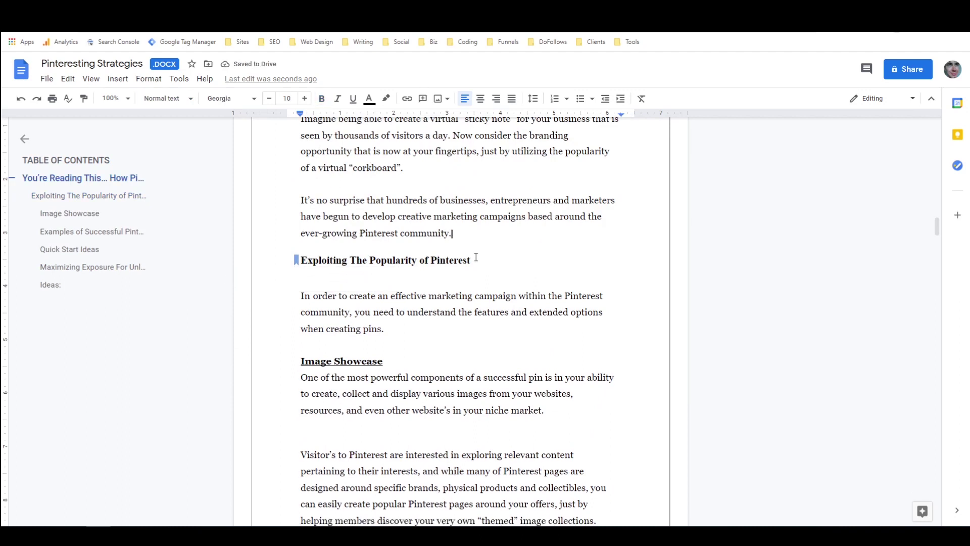
# Replace the "Exploiting The Popularity of Pinterest" heading text with "Jump On The Pinterest Train Before It Leaves The Station!".
pyautogui.click(464, 261)
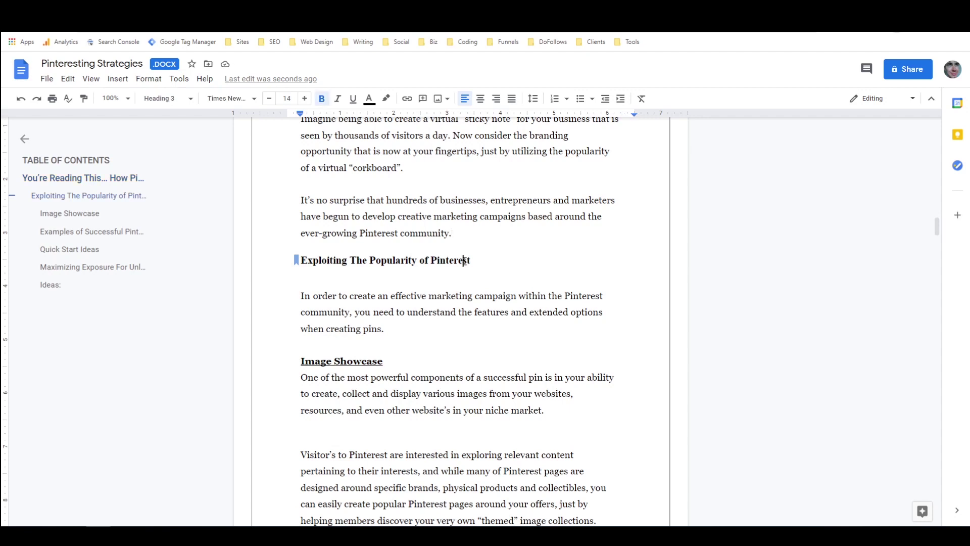
pyautogui.click(302, 260)
pyautogui.moveTo(302, 260); pyautogui.dragTo(473, 262)
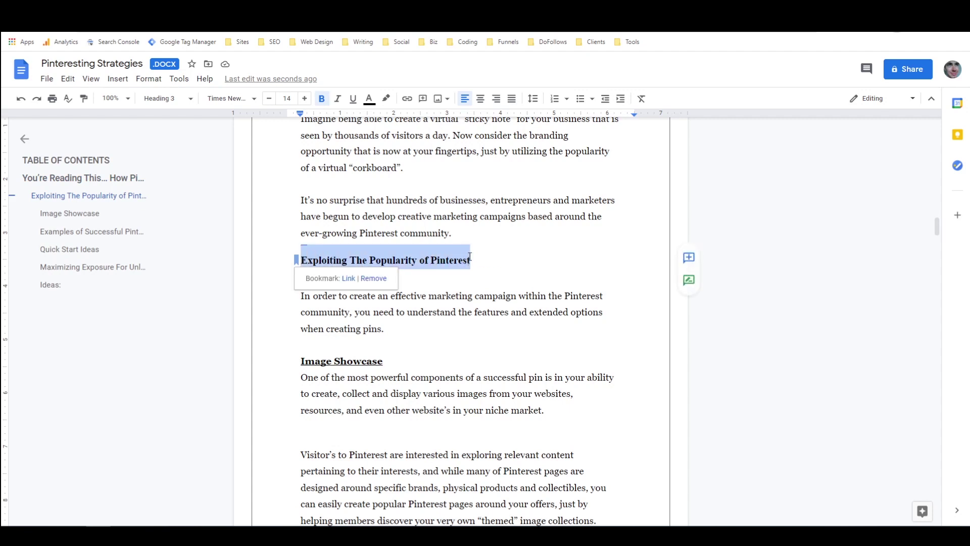
pyautogui.write('Jum')
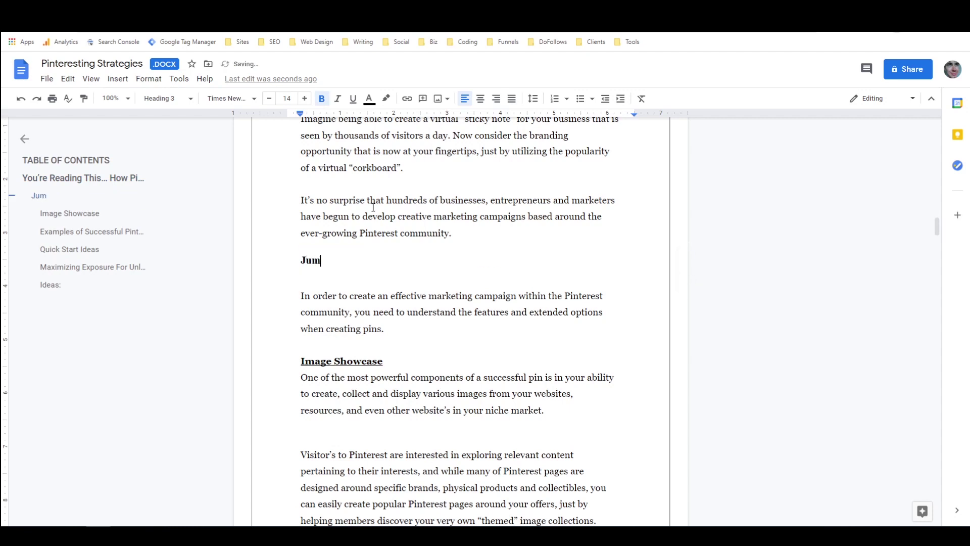
pyautogui.write('p On The F')
pyautogui.press('BackSpace')
pyautogui.write('Pinterest ')
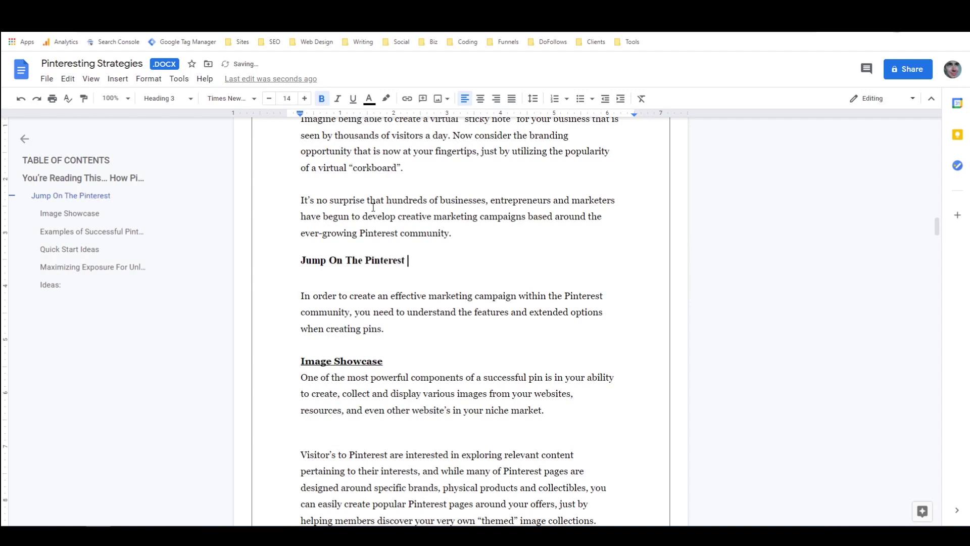
pyautogui.write('Train Before I')
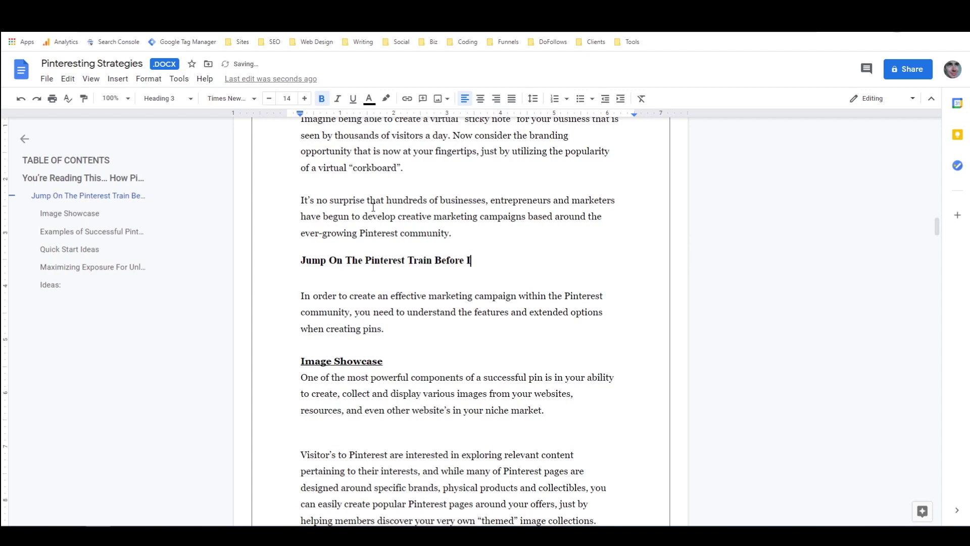
pyautogui.write('t Leaves The Station!')
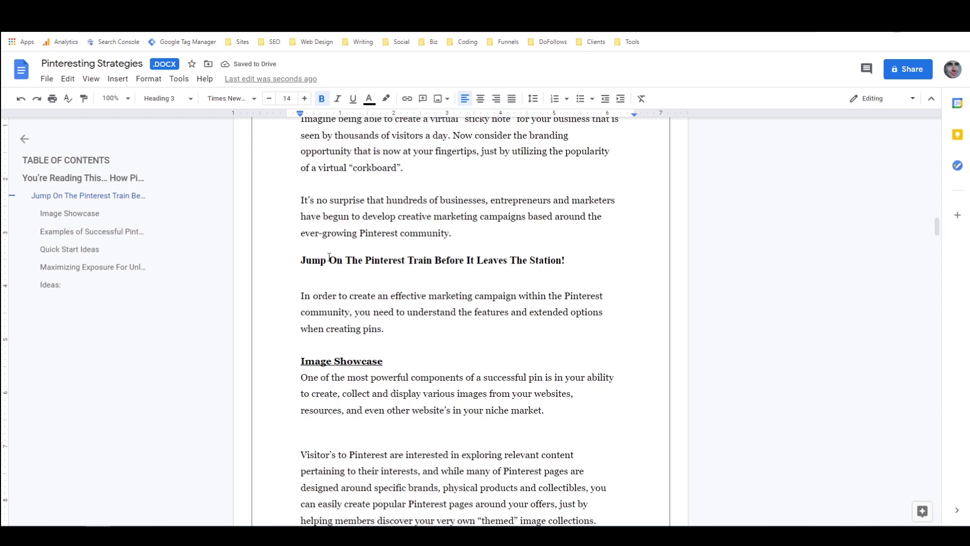
pyautogui.click(280, 279)
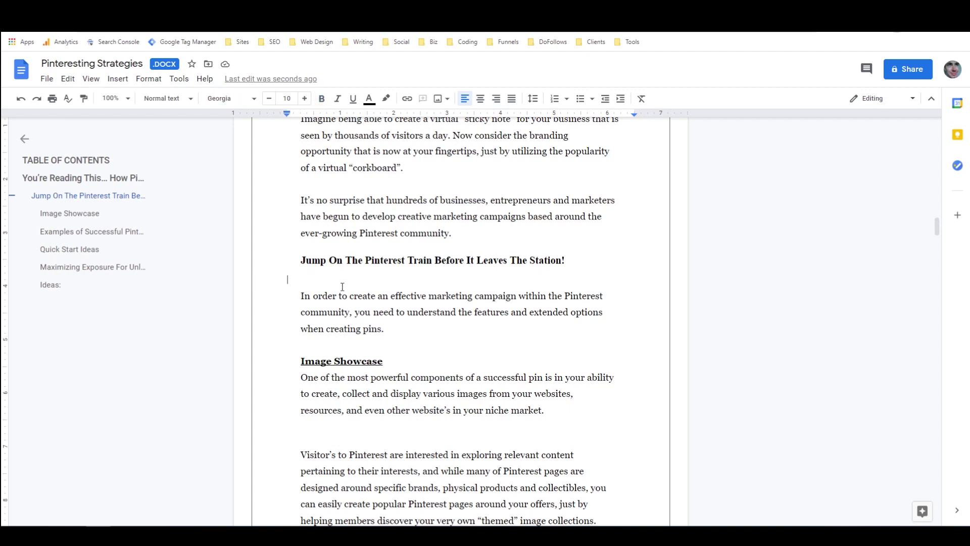
# Apply the Heading 3 style to the "Image Showcase" heading on page 4.
pyautogui.scroll(-3, 340, 290)
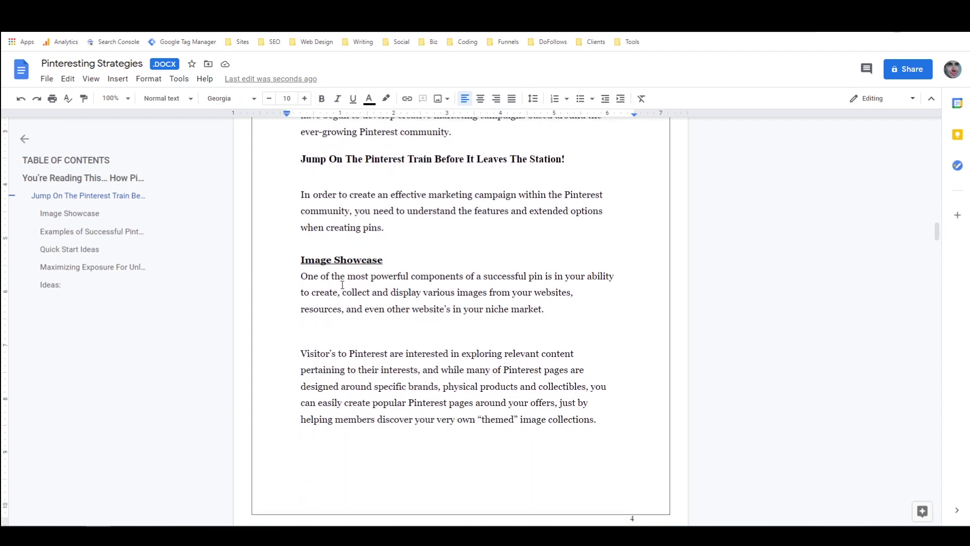
pyautogui.moveTo(382, 260); pyautogui.dragTo(305, 260)
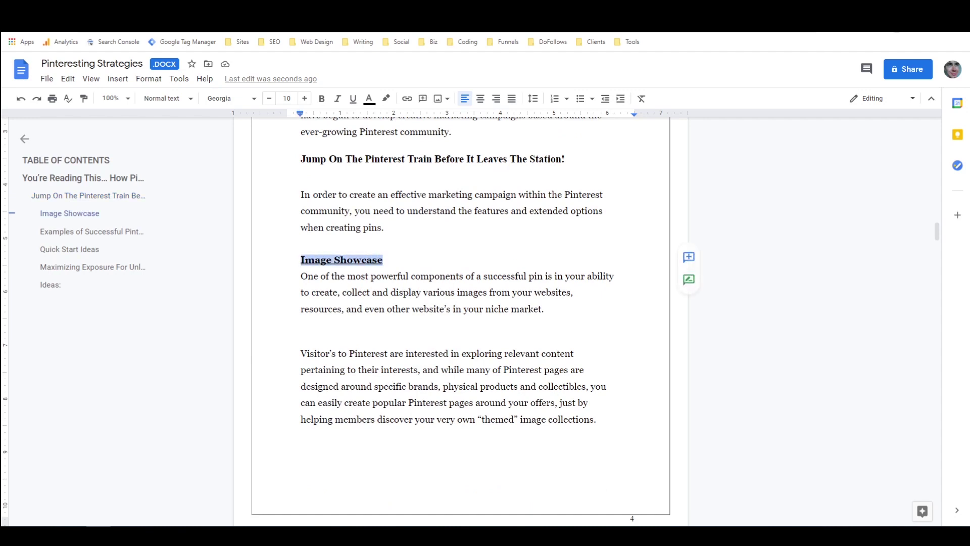
pyautogui.click(190, 99)
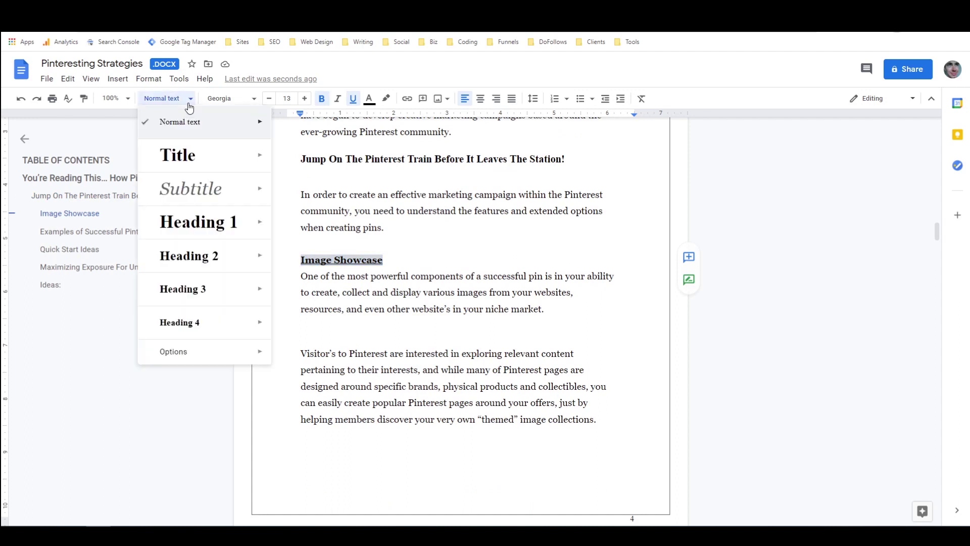
pyautogui.click(184, 297)
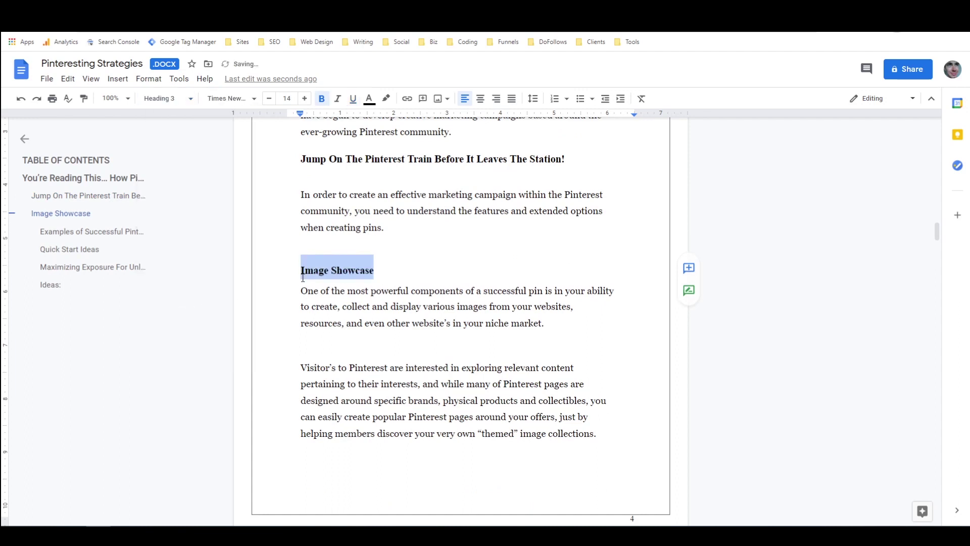
pyautogui.click(380, 268)
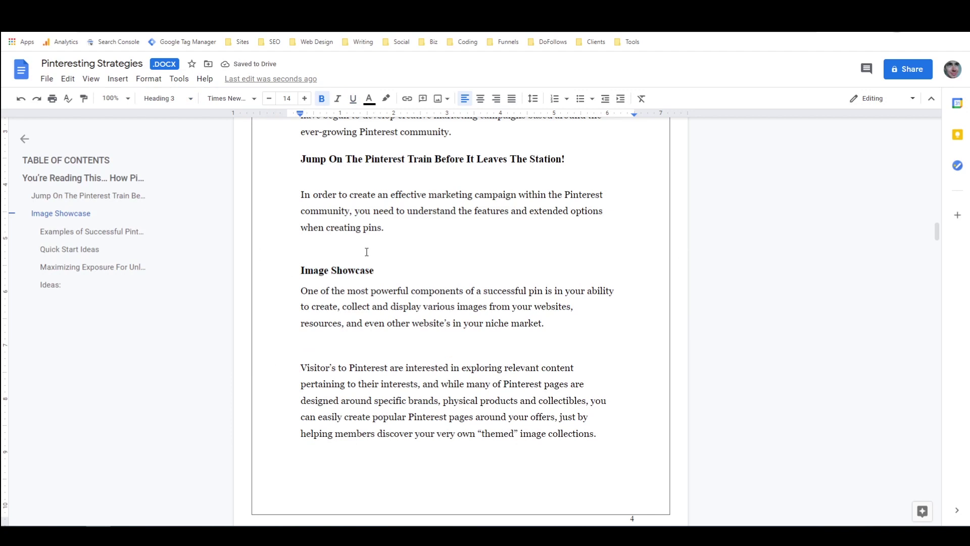
# Replace the "Image Showcase" heading text with "Creating Beautiful Pins".
pyautogui.moveTo(301, 271); pyautogui.dragTo(376, 272)
pyautogui.write('Cr')
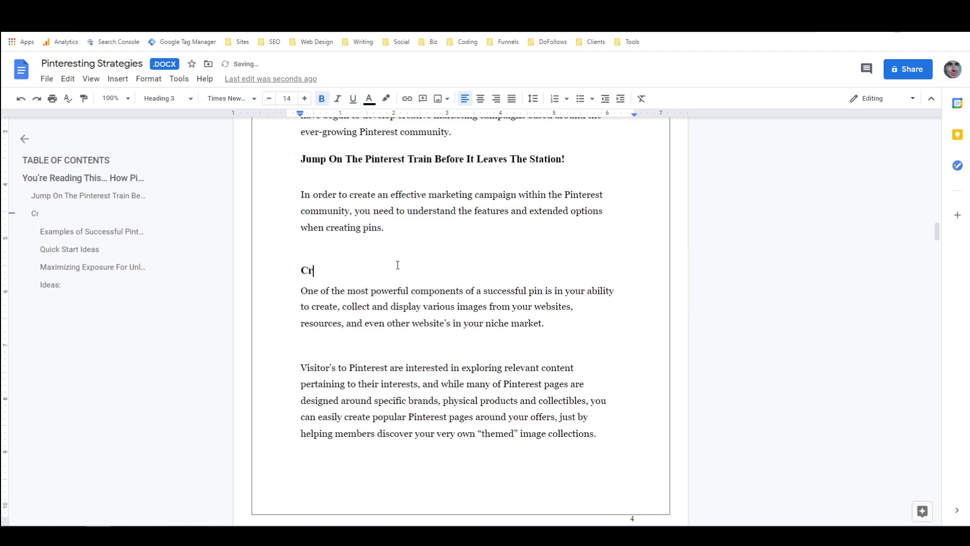
pyautogui.write('eating Beautiful Pins')
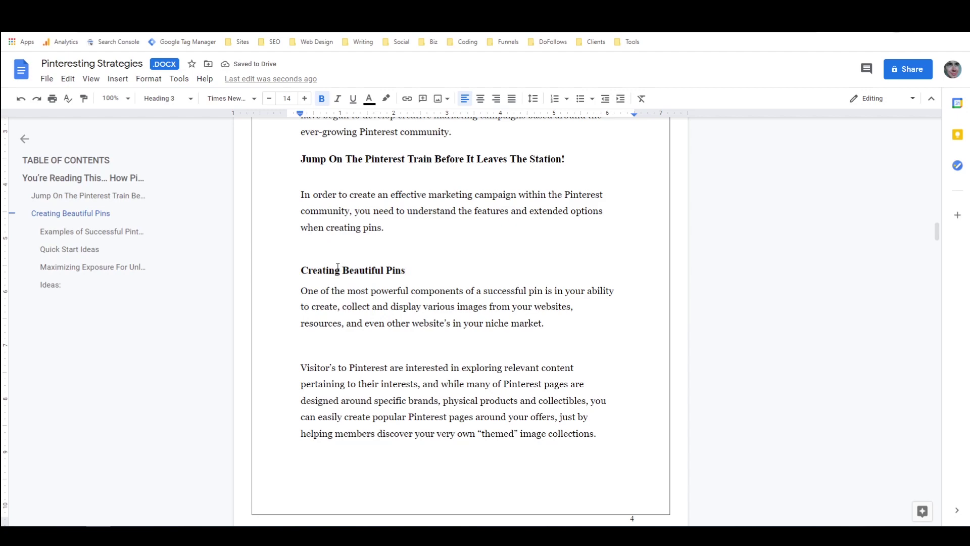
# Apply the Heading 2 style to "Examples of Successful Pinterest Campaigns" on page 5 and reduce the blank space above it.
pyautogui.scroll(-9, 351, 268)
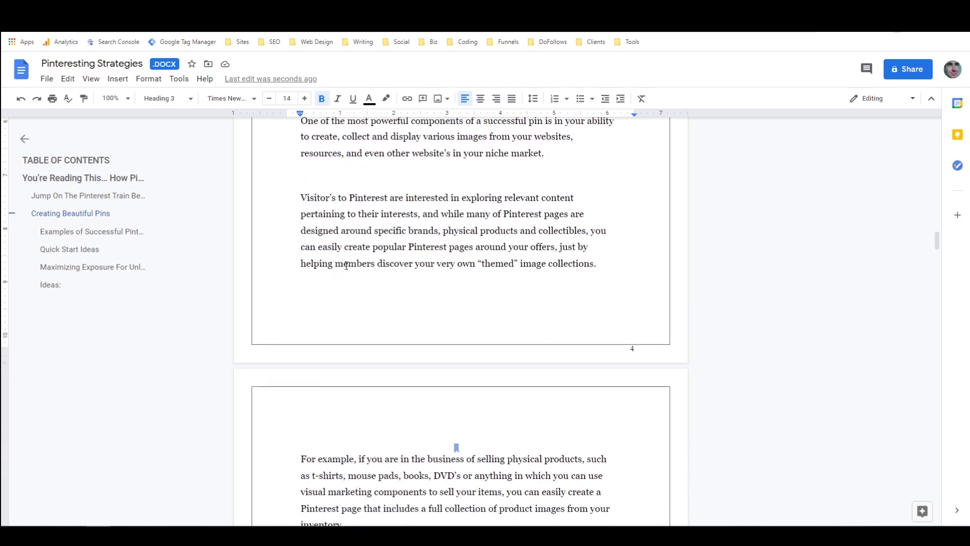
pyautogui.scroll(-3, 346, 263)
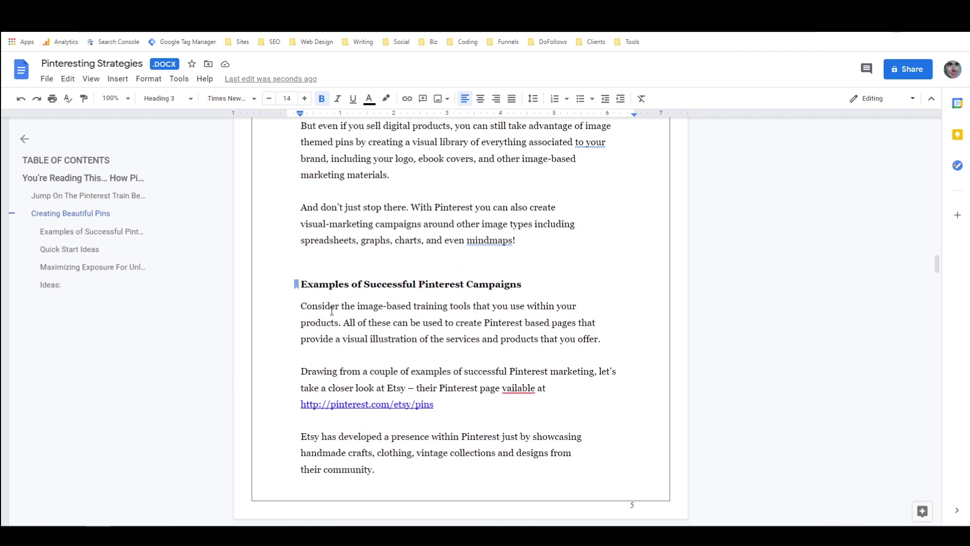
pyautogui.click(317, 284)
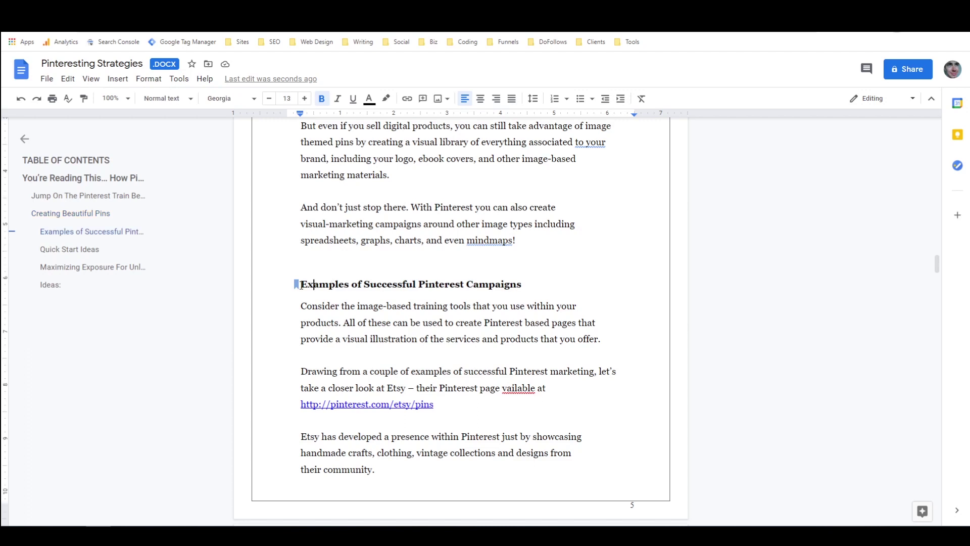
pyautogui.click(168, 100)
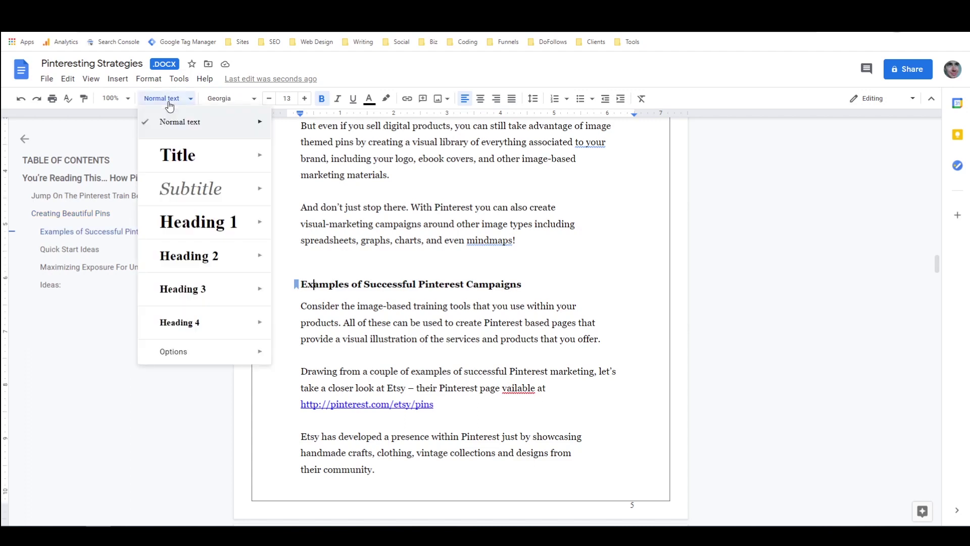
pyautogui.click(177, 256)
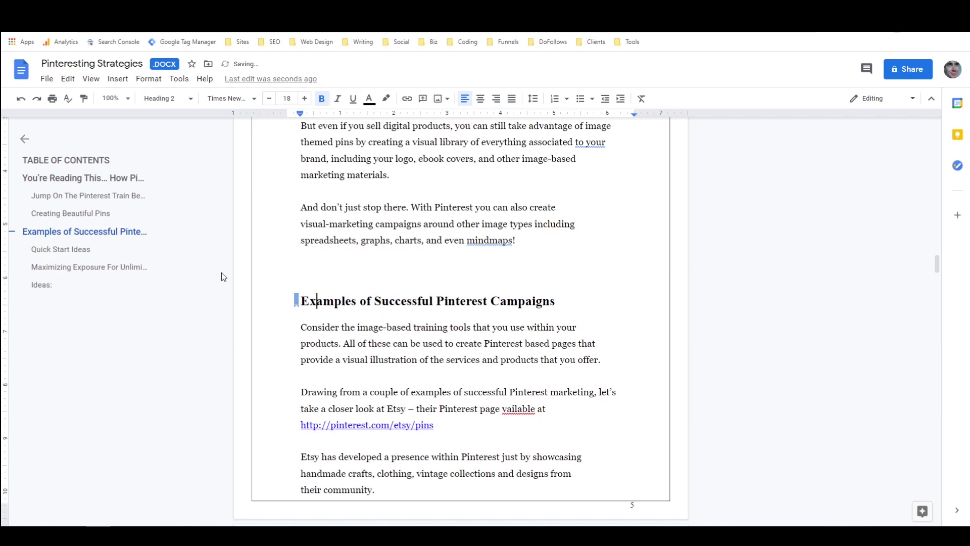
pyautogui.click(301, 273)
pyautogui.press('BackSpace')
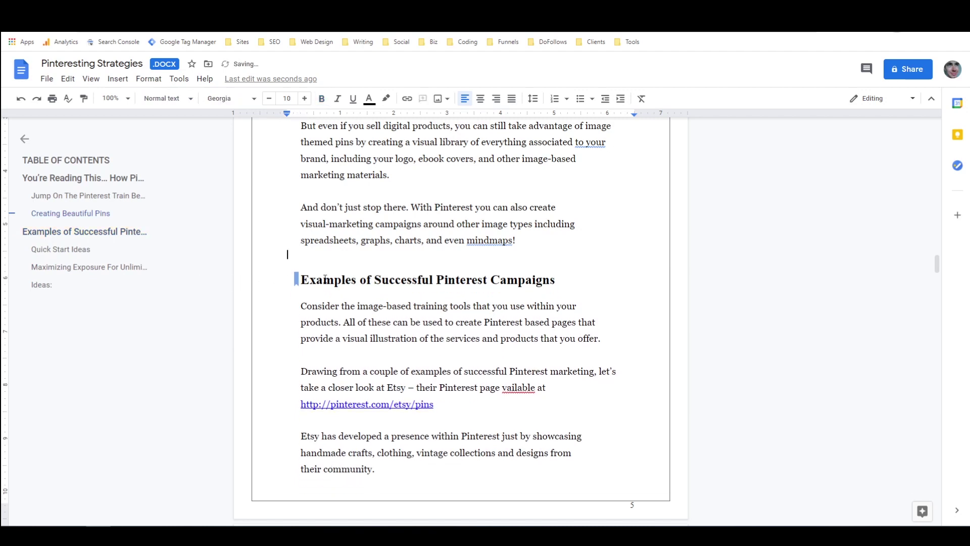
# Replace "Examples of" with "How to Plan" in the "Examples of Successful Pinterest Campaigns" heading.
pyautogui.moveTo(288, 254); pyautogui.dragTo(374, 281)
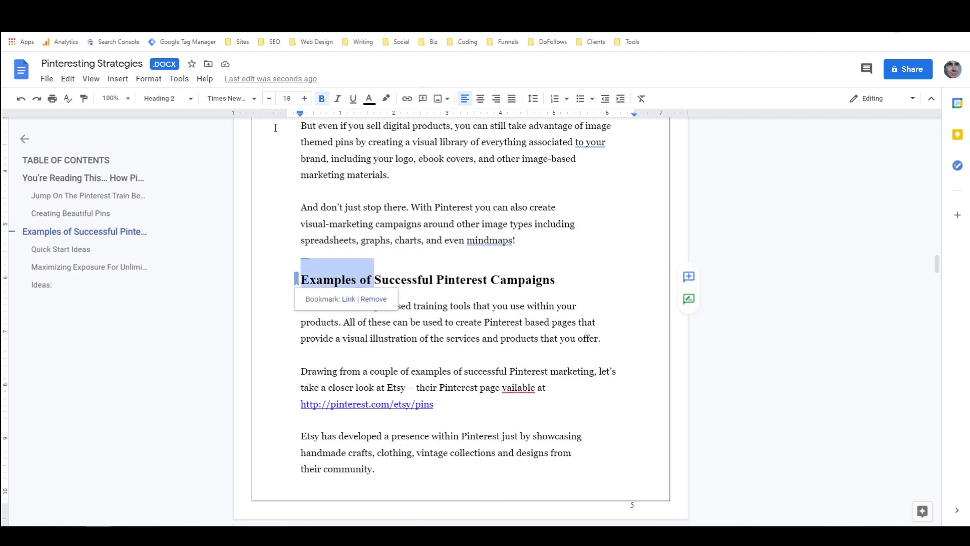
pyautogui.write('How')
pyautogui.write('to Plan')
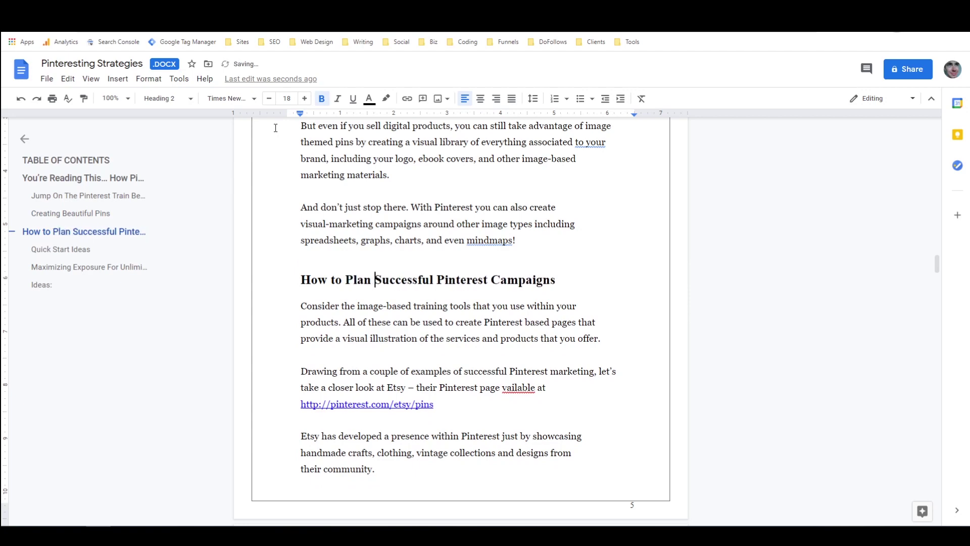
# Apply the Heading 2 style to the "Viral Marketing With Pinterest" heading on page 7 and replace its words "Viral Marketing" with "Going Viral".
pyautogui.scroll(-10, 414, 177)
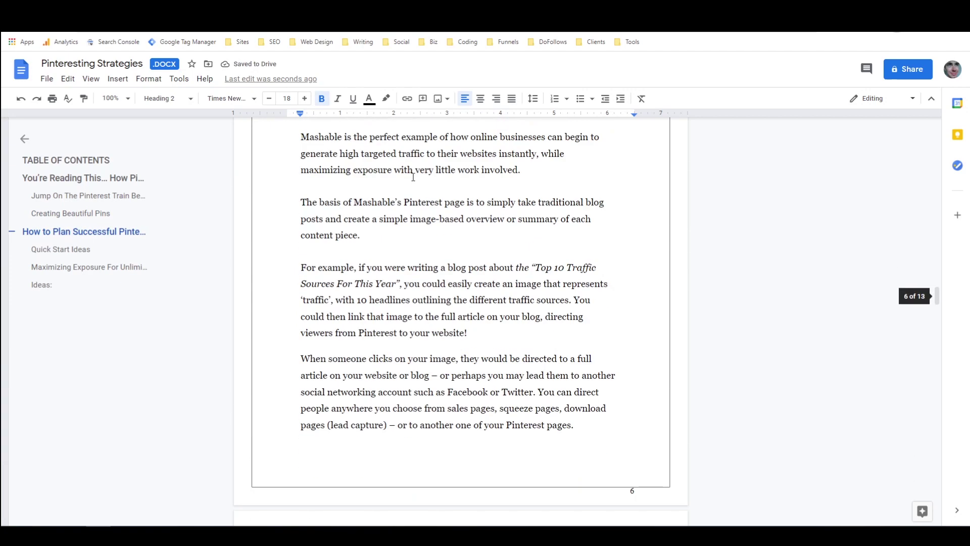
pyautogui.scroll(-5, 415, 177)
pyautogui.scroll(-2, 412, 179)
pyautogui.click(313, 225)
pyautogui.click(176, 98)
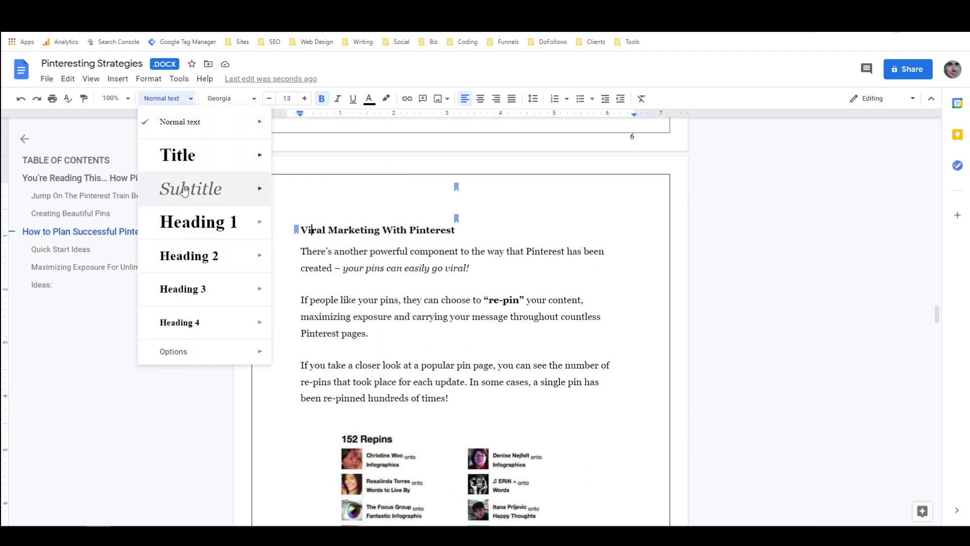
pyautogui.click(195, 255)
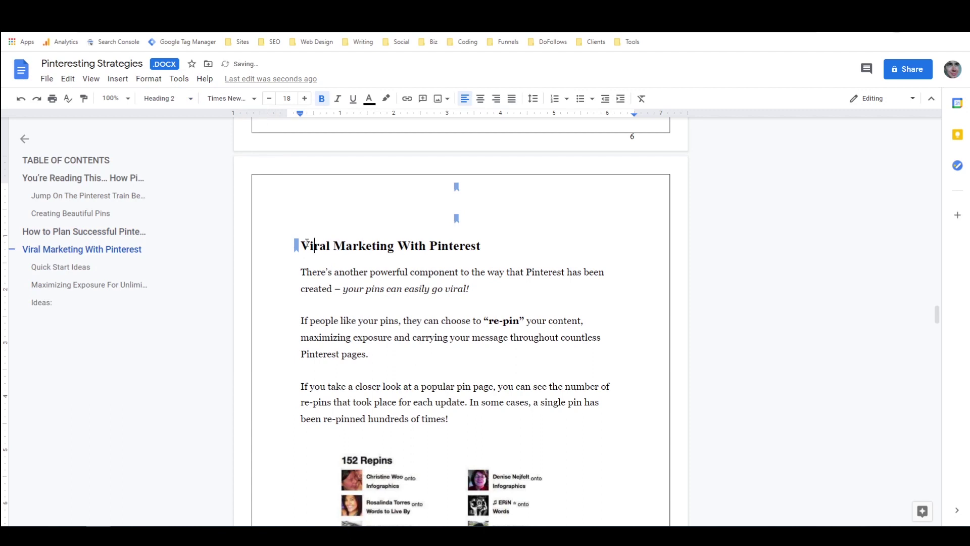
pyautogui.moveTo(300, 245); pyautogui.dragTo(394, 247)
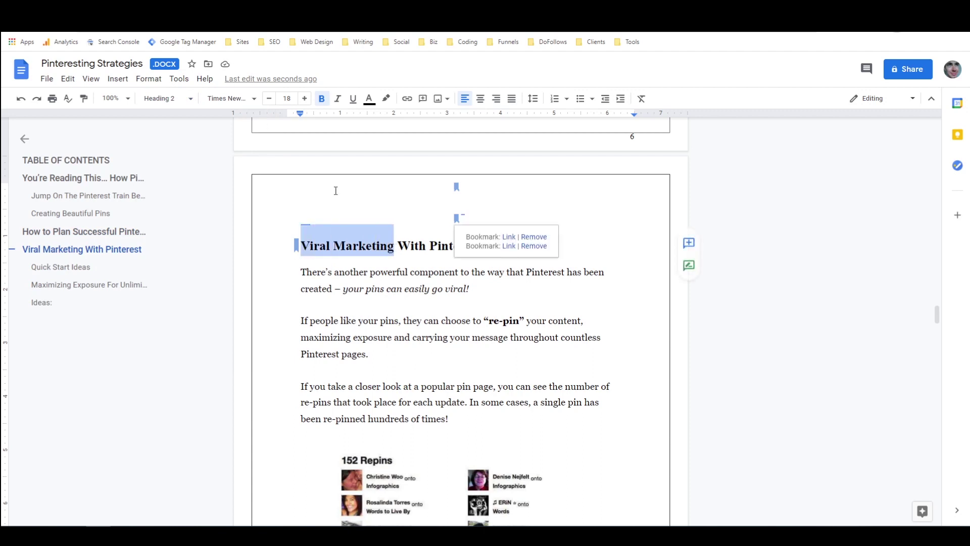
pyautogui.write('Going Viral')
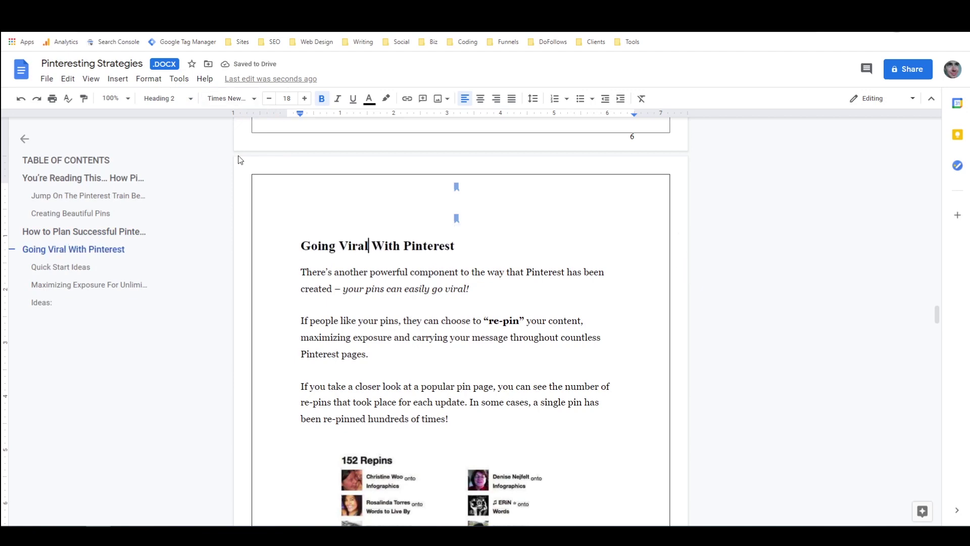
# Apply the Heading 3 style to the "Quick Start Ideas" heading.
pyautogui.scroll(-5, 447, 242)
pyautogui.scroll(-15, 447, 242)
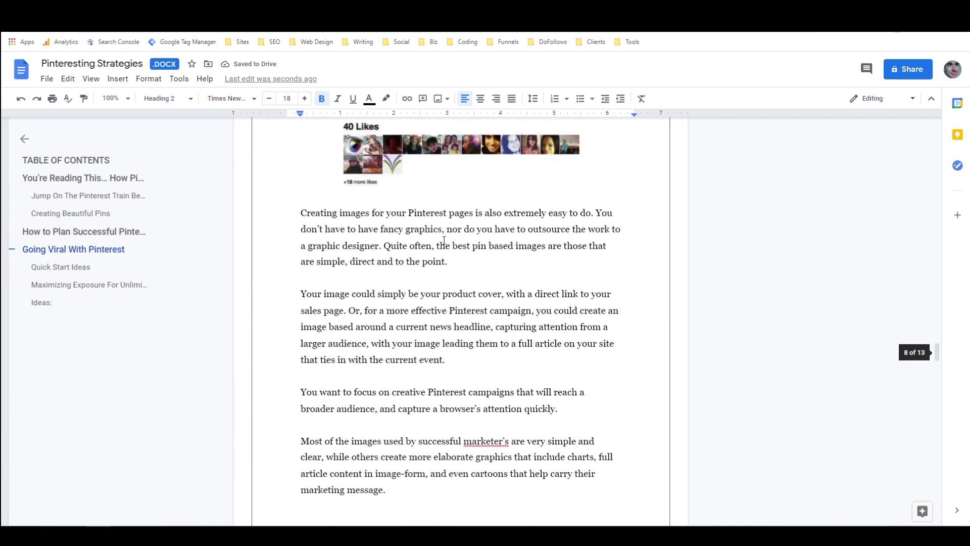
pyautogui.scroll(-3, 442, 240)
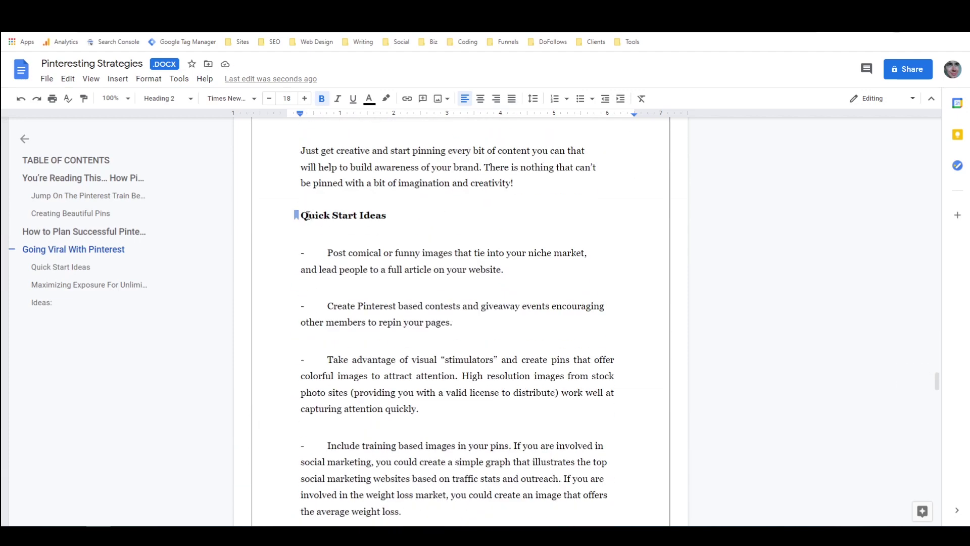
pyautogui.click(310, 216)
pyautogui.click(170, 106)
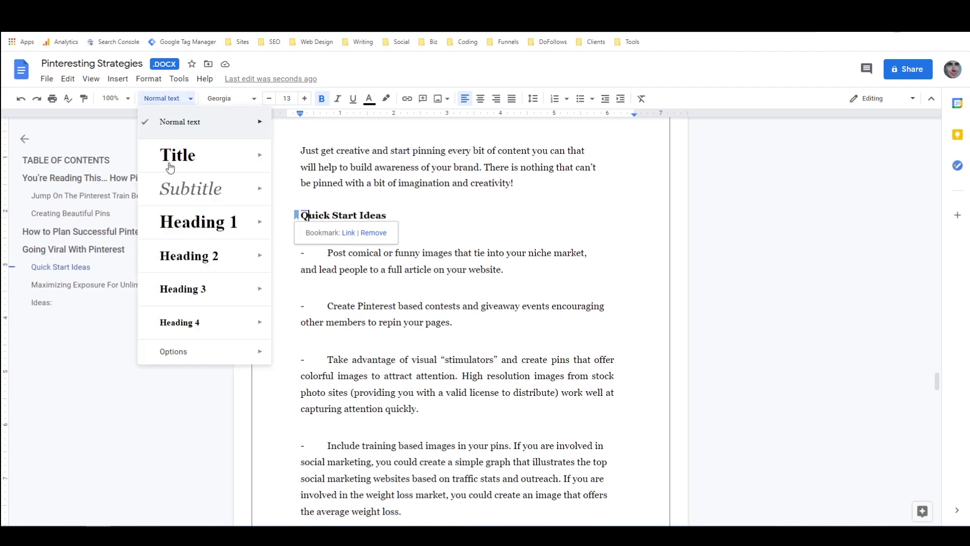
pyautogui.click(181, 287)
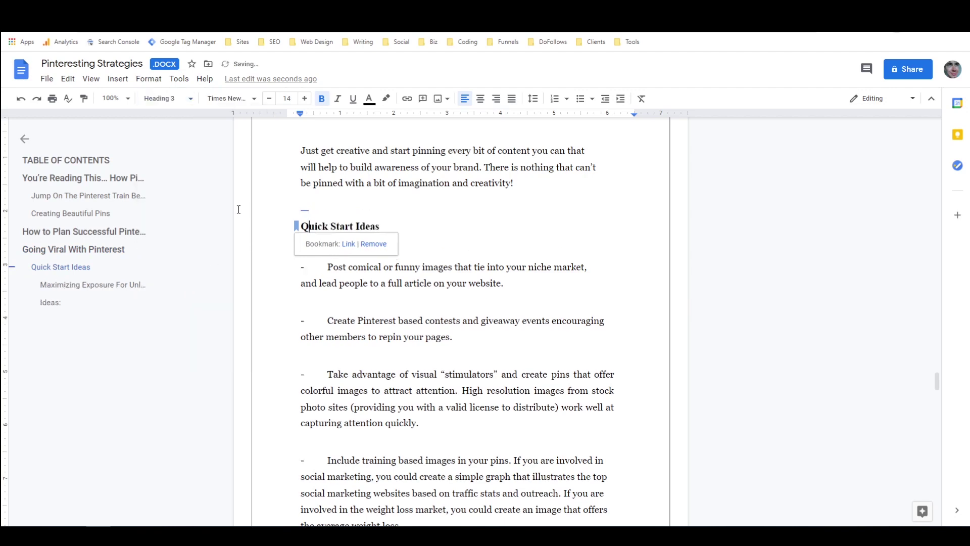
# Replace the "Quick Start Ideas" heading text with "Getting Started".
pyautogui.press('Delete')
pyautogui.press('Delete')
pyautogui.press('Delete')
pyautogui.press('Delete')
pyautogui.press('Delete')
pyautogui.press('Delete')
pyautogui.press('Delete')
pyautogui.press('Delete')
pyautogui.press('Delete')
pyautogui.press('Delete')
pyautogui.press('Delete')
pyautogui.press('Delete')
pyautogui.press('Delete')
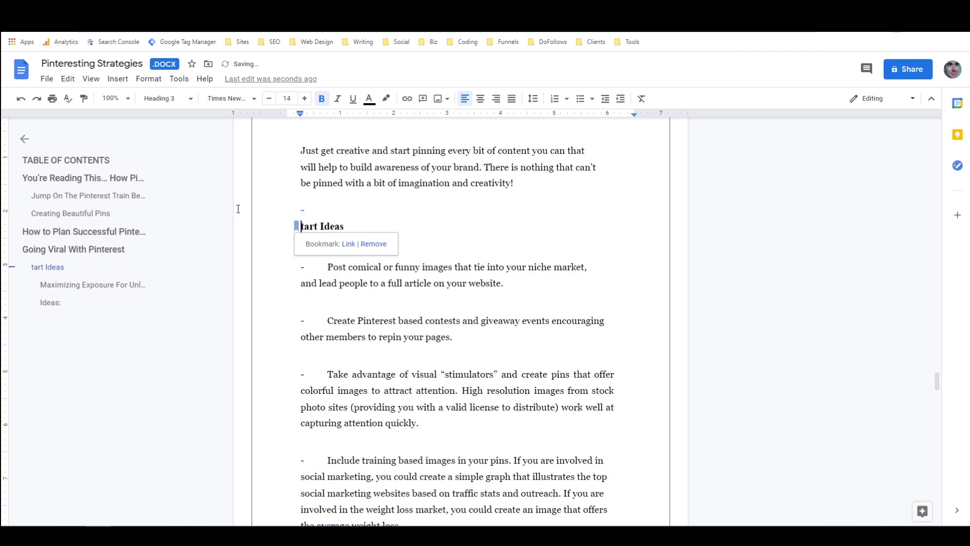
pyautogui.press('Delete')
pyautogui.press('Delete')
pyautogui.press('Delete')
pyautogui.press('Delete')
pyautogui.write('Getting Started')
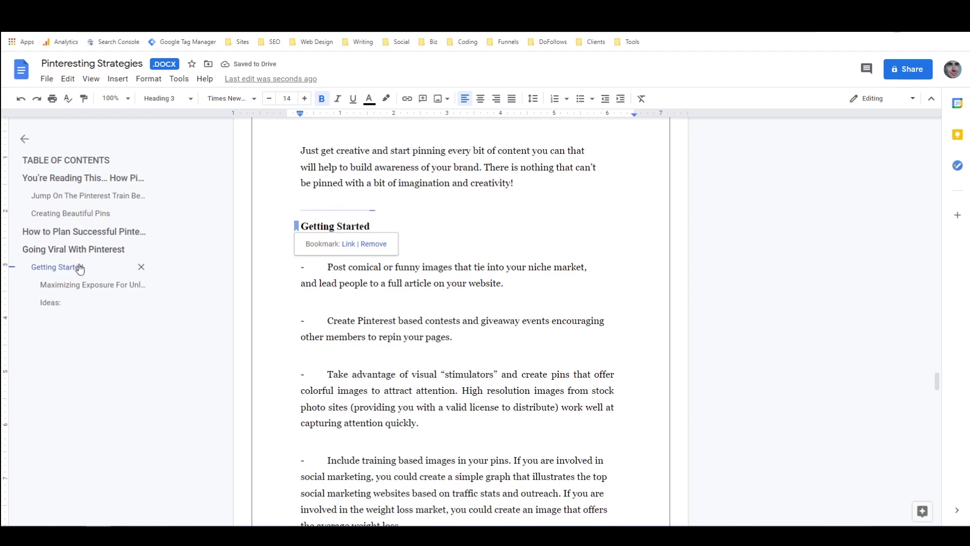
# Apply the Heading 3 style to "Maximizing Exposure For Unlimited Free Traffic" and replace its words "Maximizing Exposure For" with "How to Get".
pyautogui.click(82, 285)
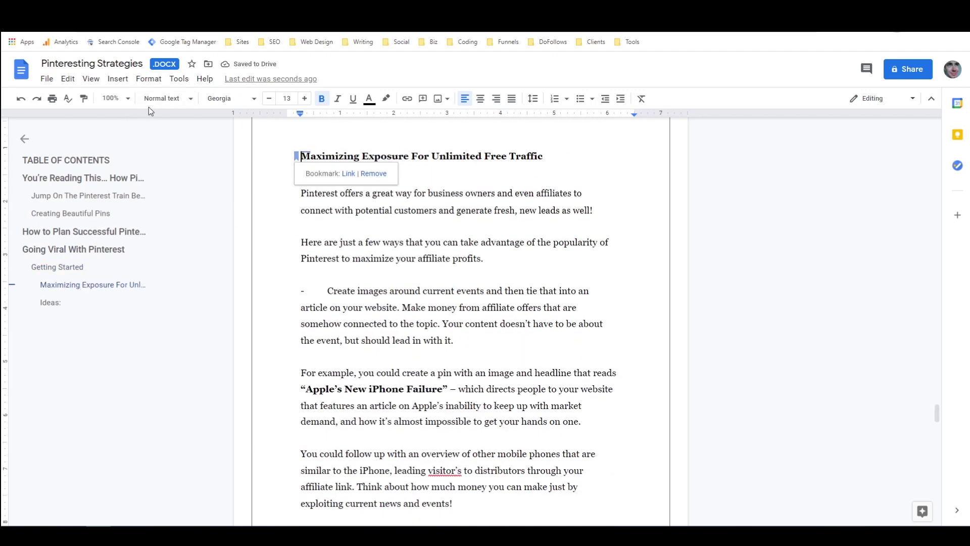
pyautogui.click(172, 100)
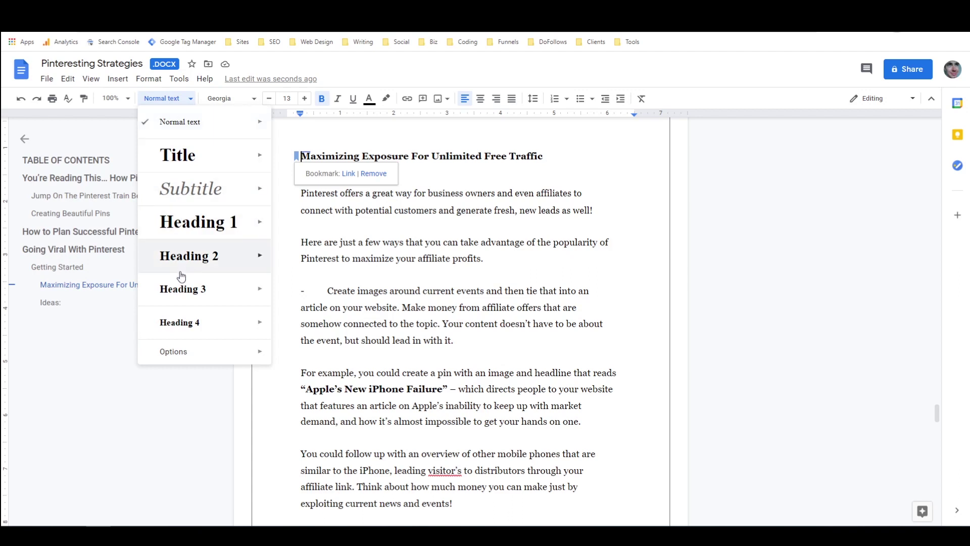
pyautogui.click(178, 291)
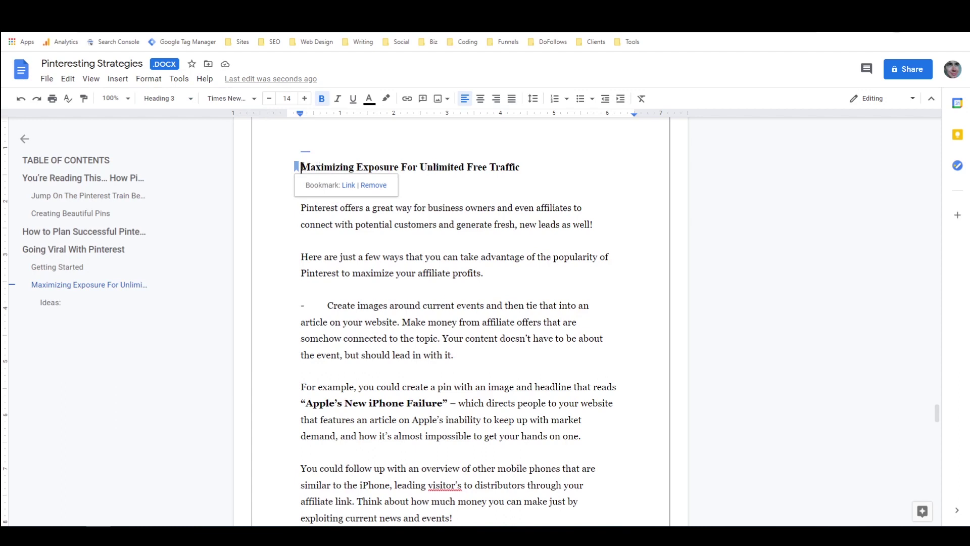
pyautogui.moveTo(301, 167); pyautogui.dragTo(418, 168)
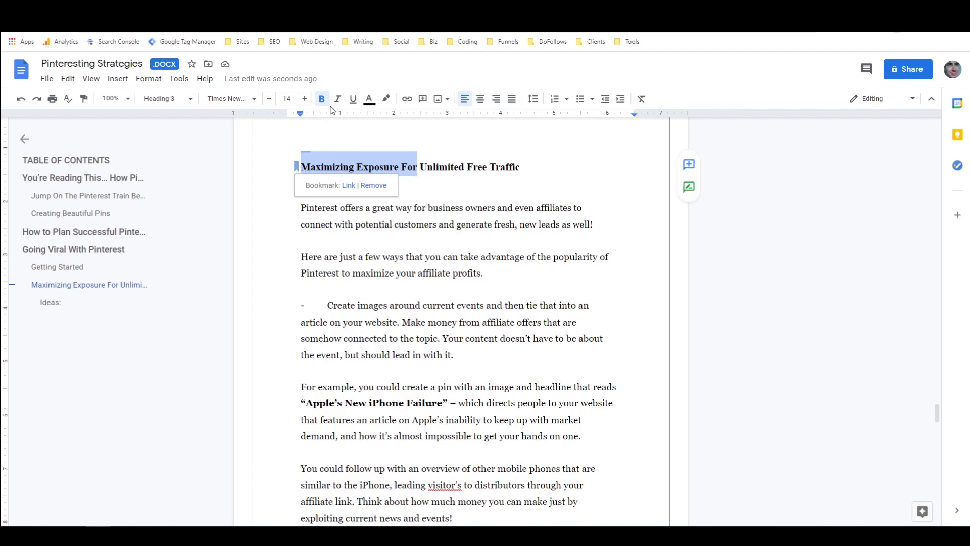
pyautogui.write('How to Get')
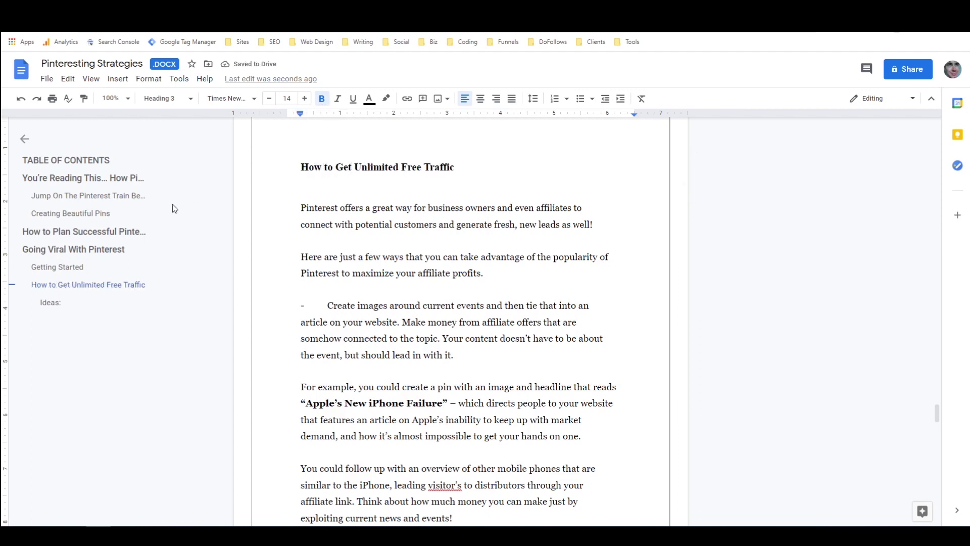
# Apply the Heading 3 style to the "Ideas:" heading on page 12.
pyautogui.click(68, 304)
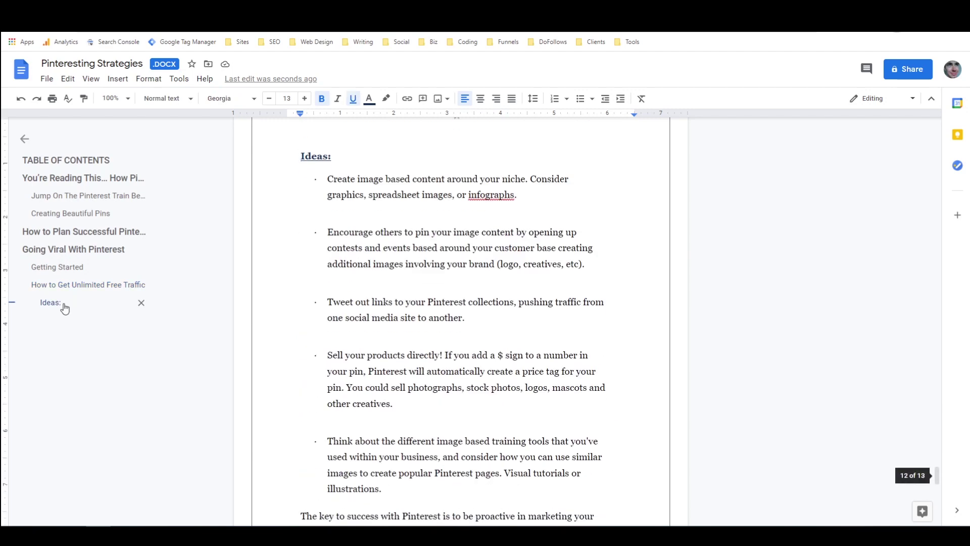
pyautogui.click(226, 99)
pyautogui.click(186, 100)
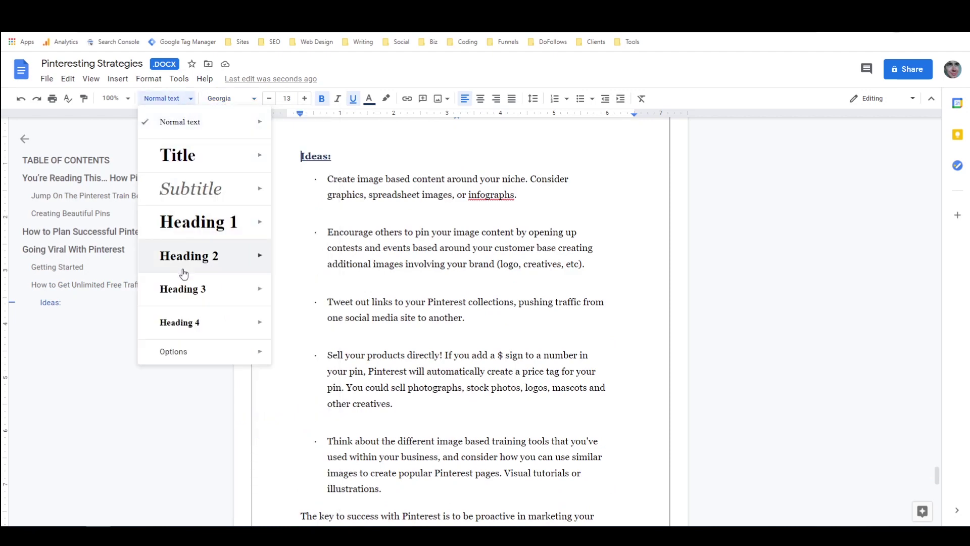
pyautogui.click(186, 288)
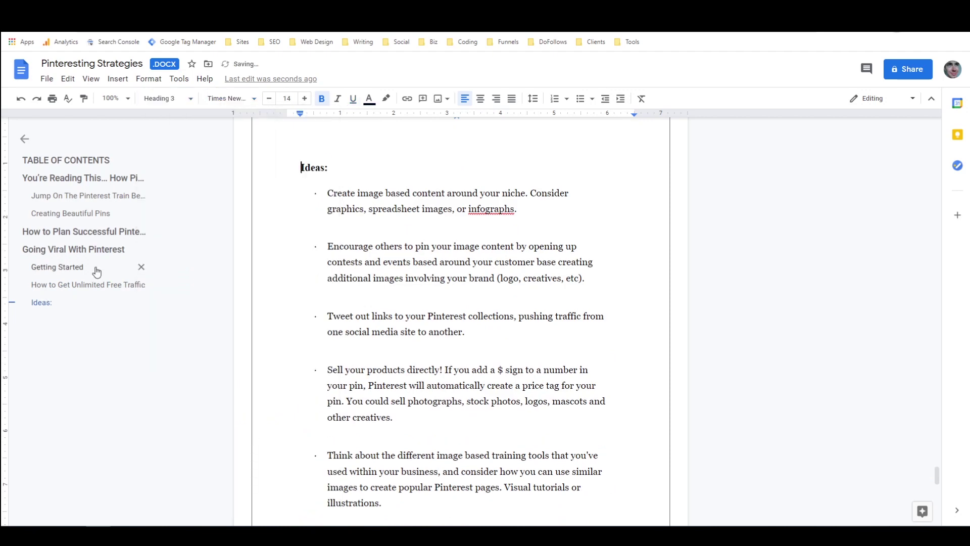
pyautogui.scroll(-15, 379, 288)
pyautogui.scroll(6, 377, 286)
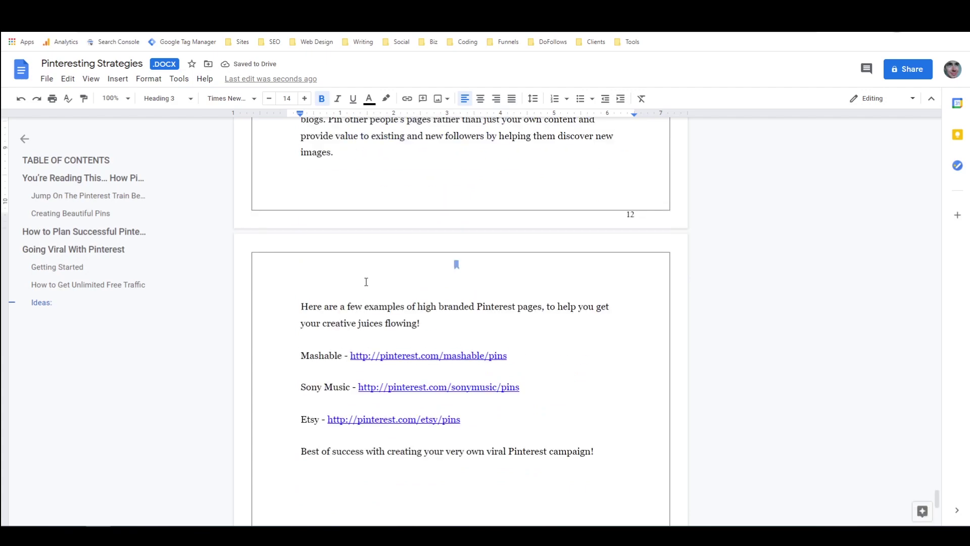
# Delete the "152 Repins" screenshot from the "Going Viral With Pinterest" section on page 7.
pyautogui.click(81, 178)
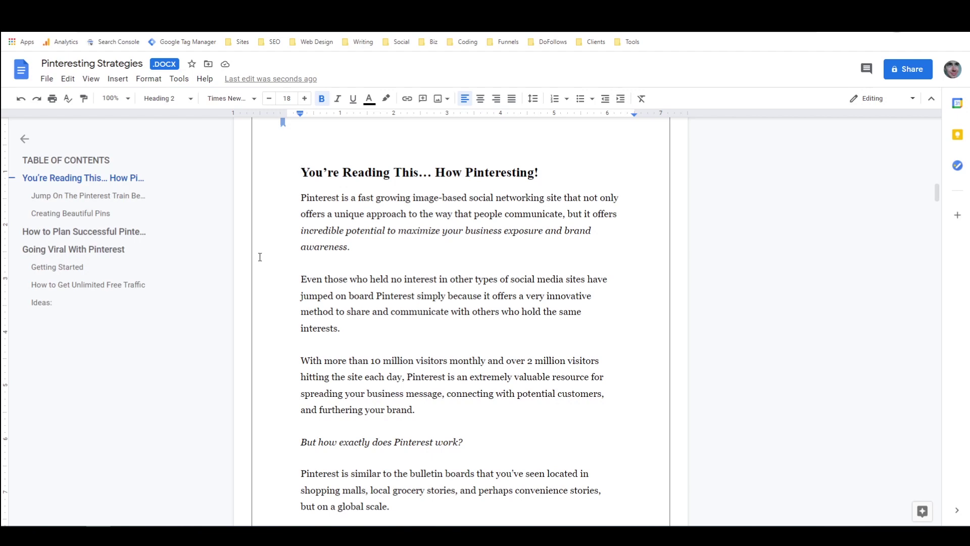
pyautogui.scroll(-9, 261, 258)
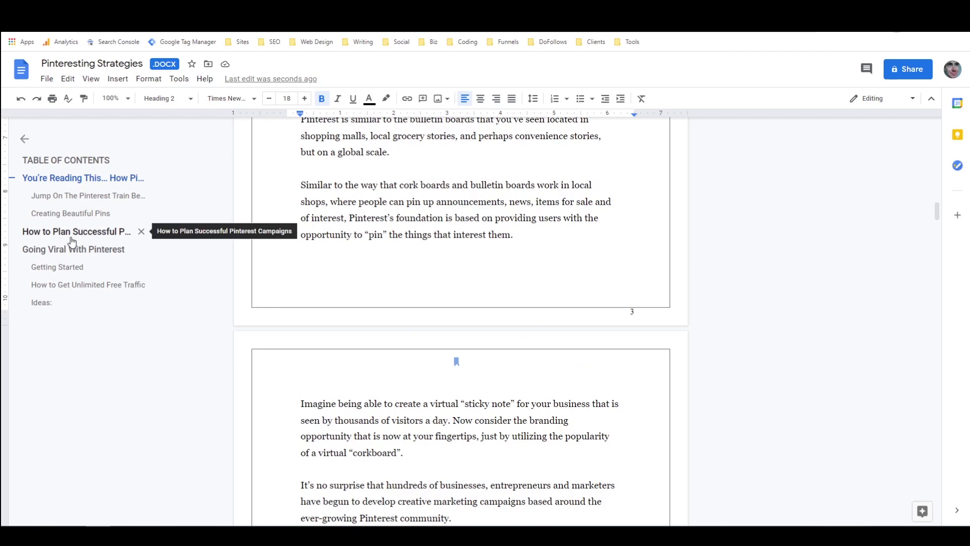
pyautogui.click(71, 240)
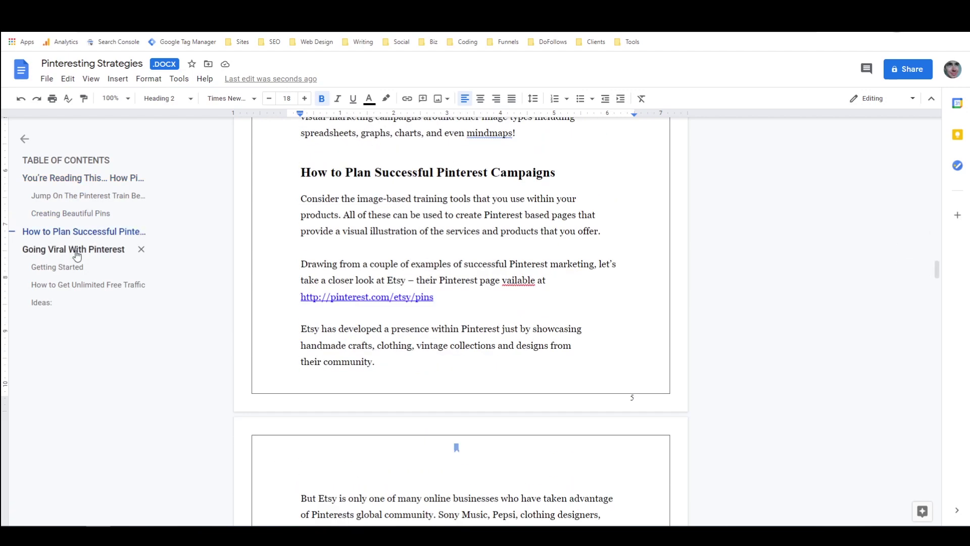
pyautogui.click(77, 255)
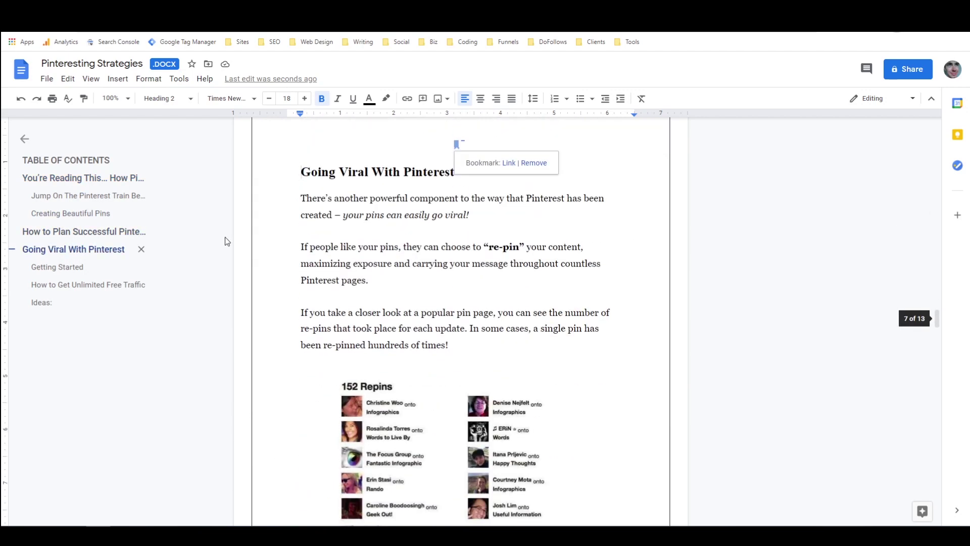
pyautogui.scroll(-4, 321, 237)
pyautogui.click(426, 224)
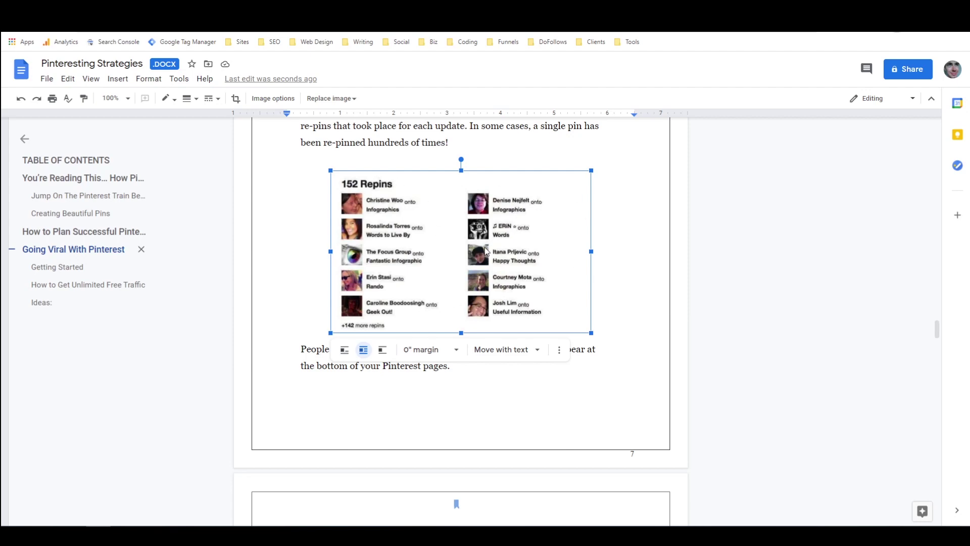
pyautogui.press('Delete')
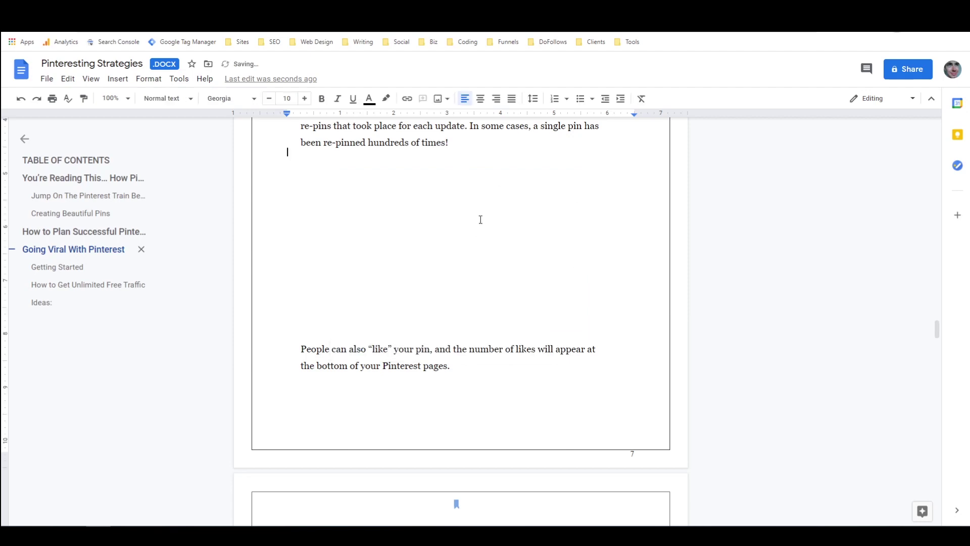
# Delete the centred image on page 8, further down the "Going Viral With Pinterest" section.
pyautogui.scroll(-7, 480, 216)
pyautogui.click(481, 216)
pyautogui.press('Delete')
# Look through the remaining pages to the end of the eBook, then recheck the earlier sections up to the cover.
pyautogui.scroll(-10, 481, 221)
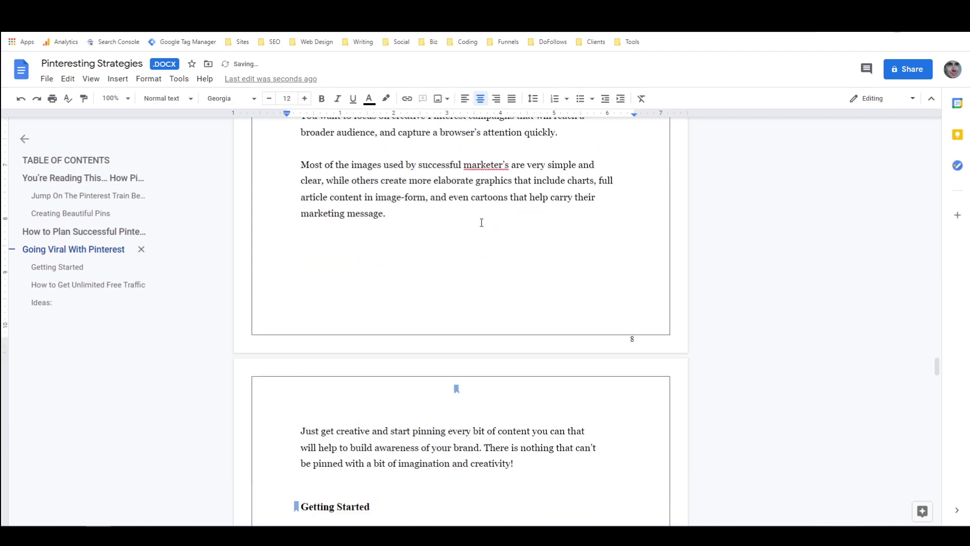
pyautogui.scroll(-15, 482, 220)
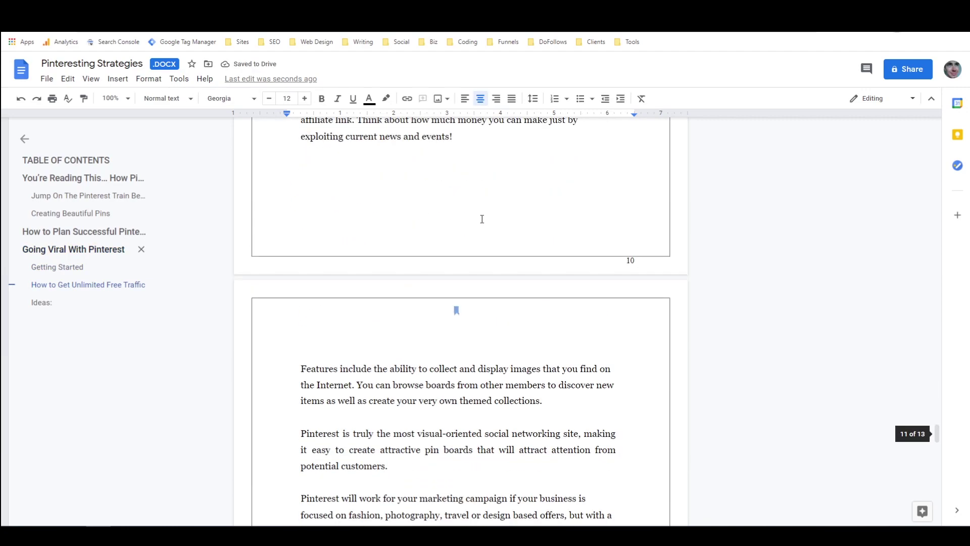
pyautogui.scroll(-15, 483, 217)
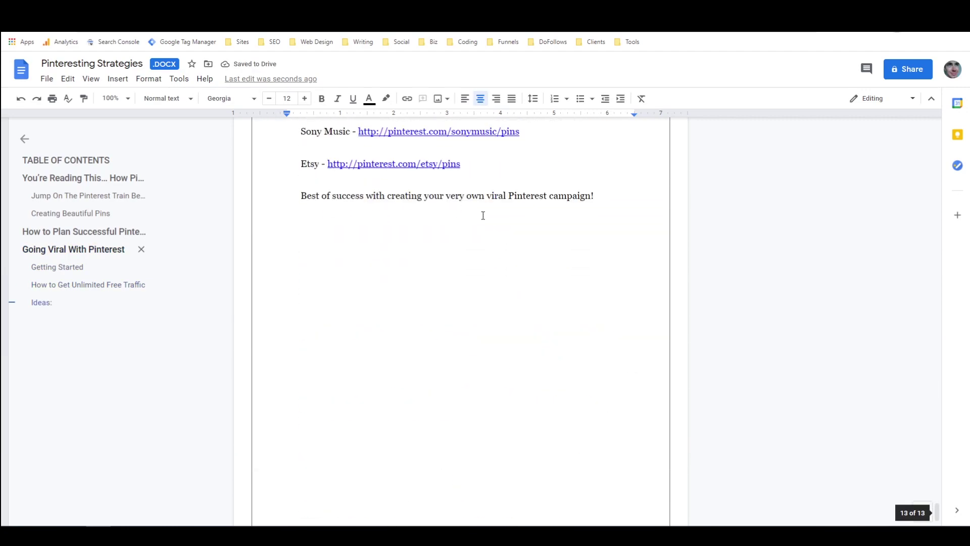
pyautogui.click(66, 200)
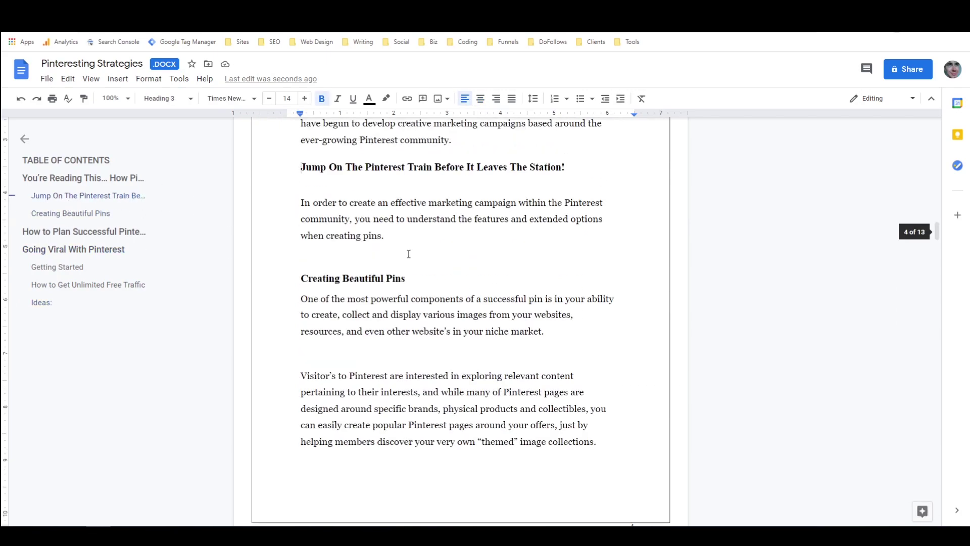
pyautogui.scroll(15, 414, 254)
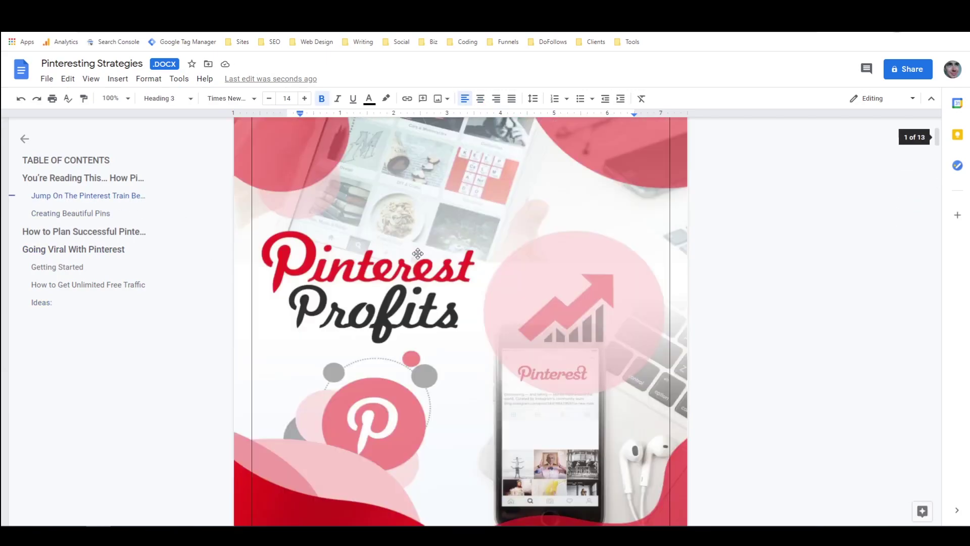
# Select the "Pinterest Profits" cover image and view the available sources for replacing it, without choosing one.
pyautogui.click(417, 253)
pyautogui.scroll(-20, 396, 228)
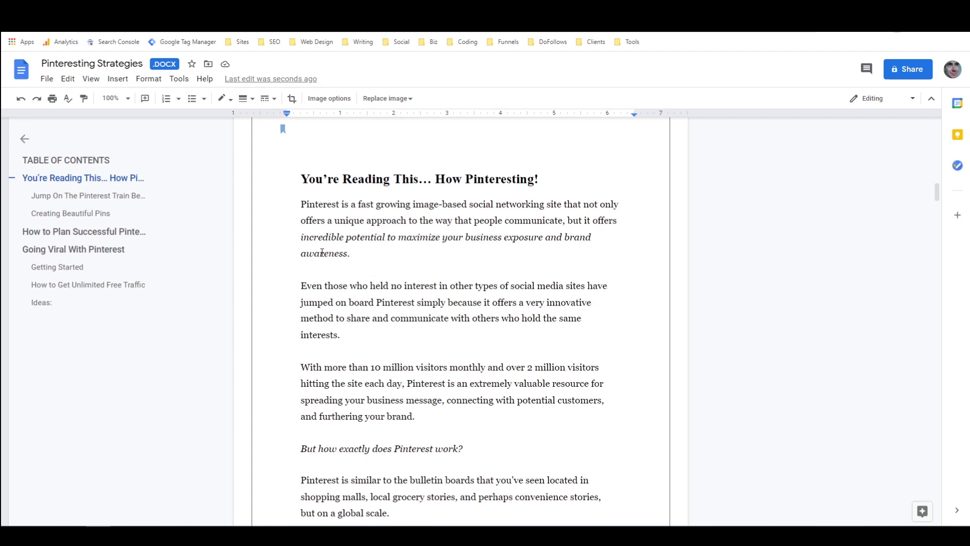
pyautogui.scroll(10, 357, 239)
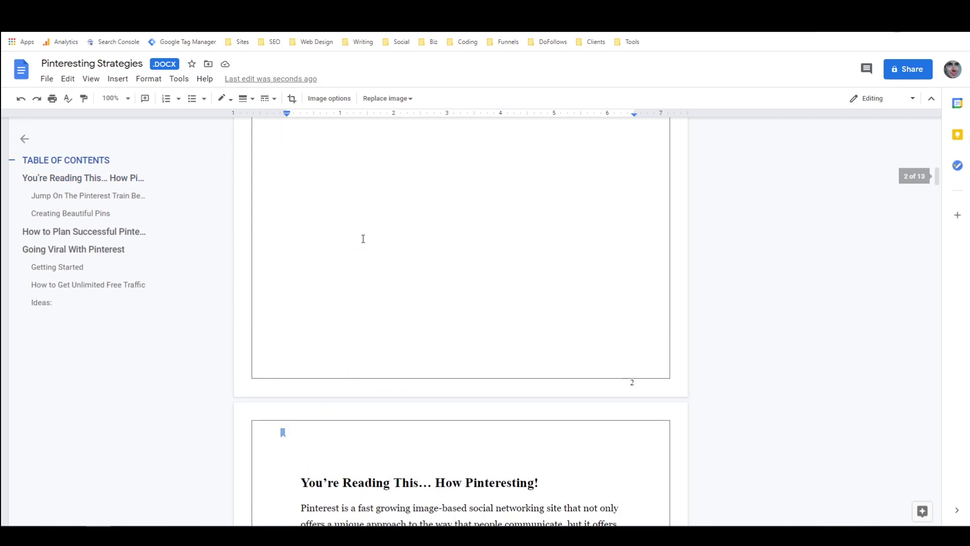
pyautogui.scroll(8, 364, 241)
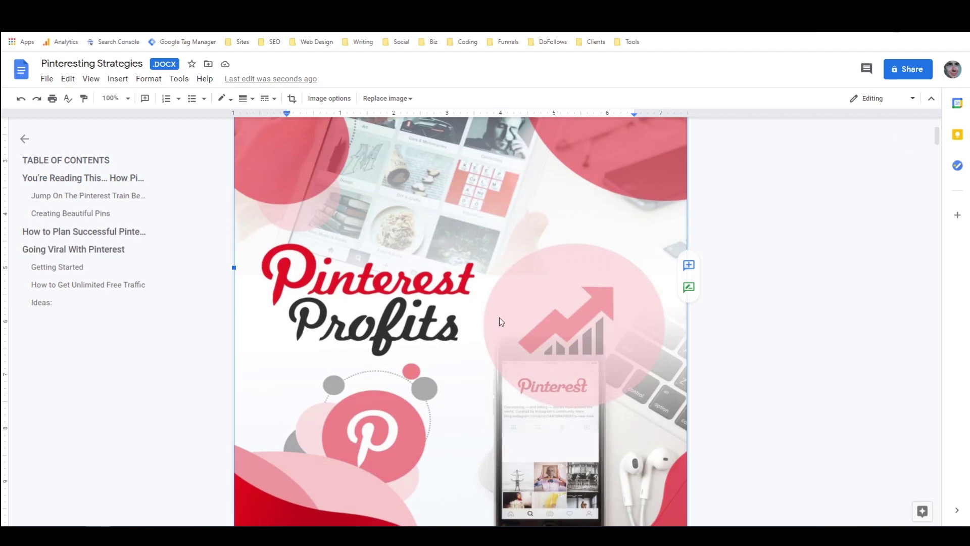
pyautogui.scroll(3, 486, 298)
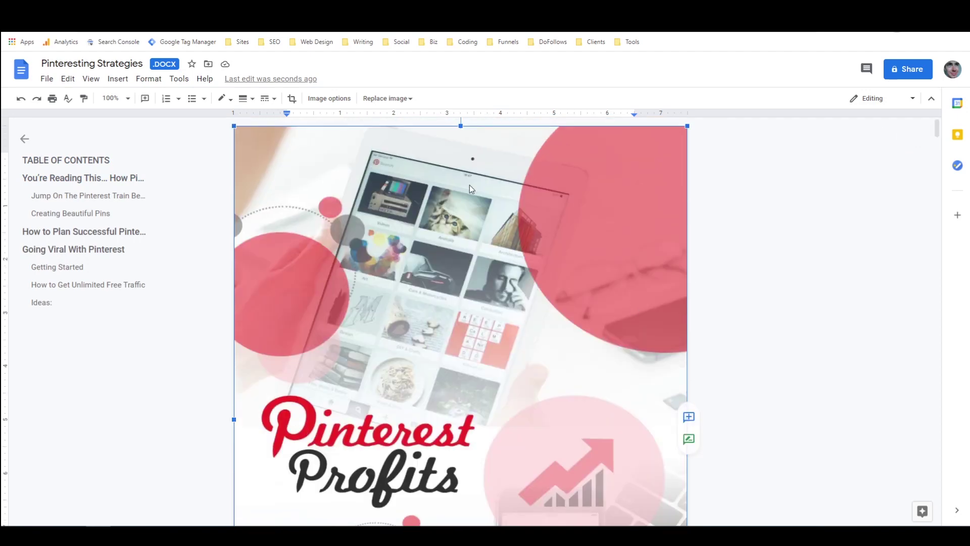
pyautogui.click(411, 99)
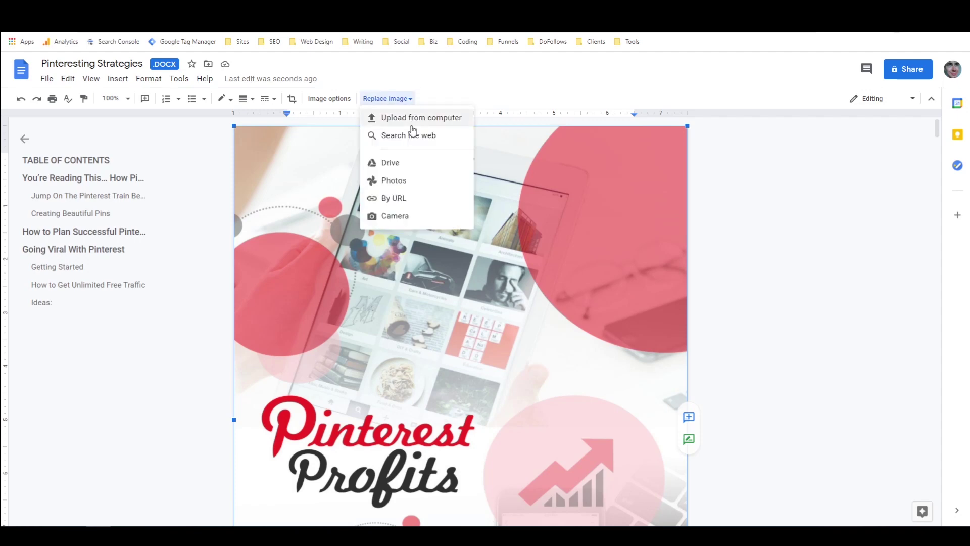
pyautogui.click(779, 203)
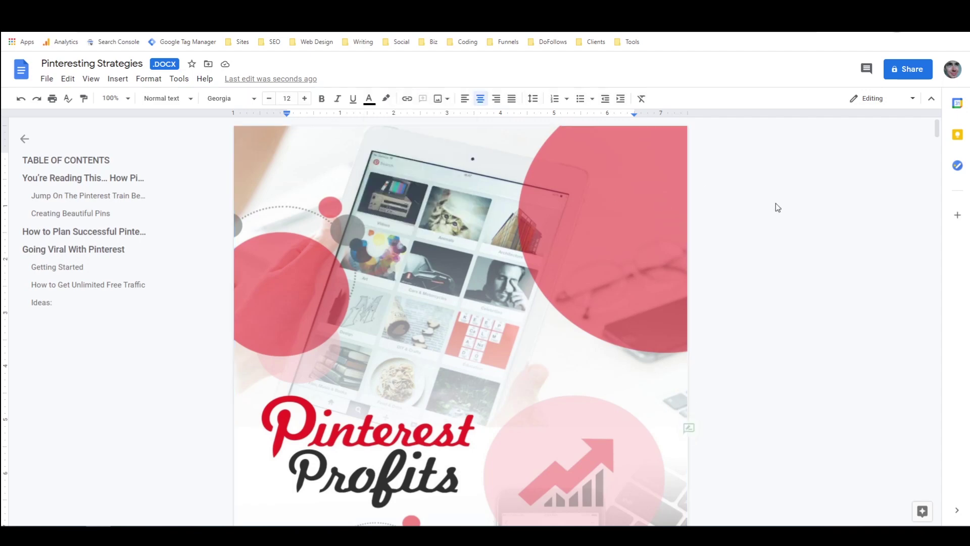
pyautogui.scroll(-10, 665, 228)
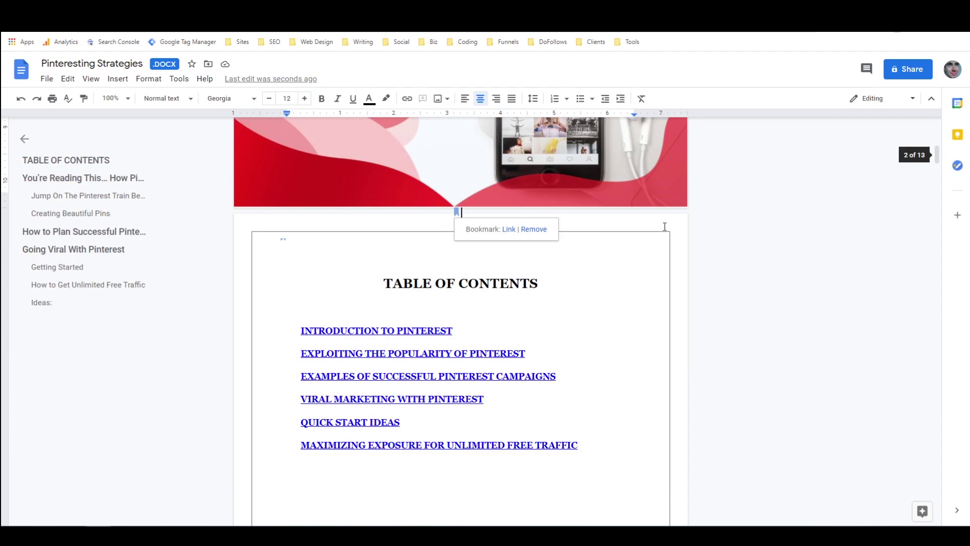
pyautogui.scroll(6, 445, 209)
pyautogui.scroll(-5, 445, 209)
pyautogui.scroll(-5, 445, 209)
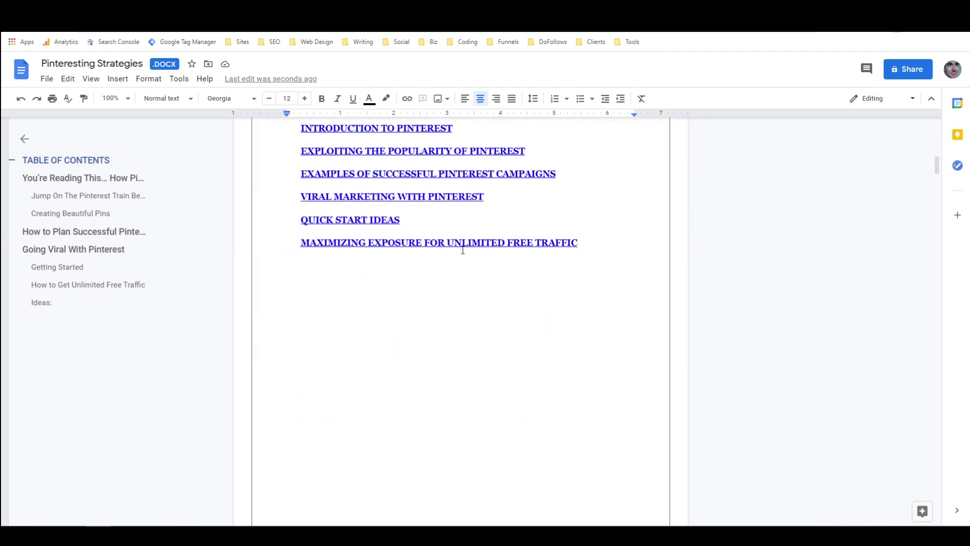
pyautogui.scroll(12, 463, 249)
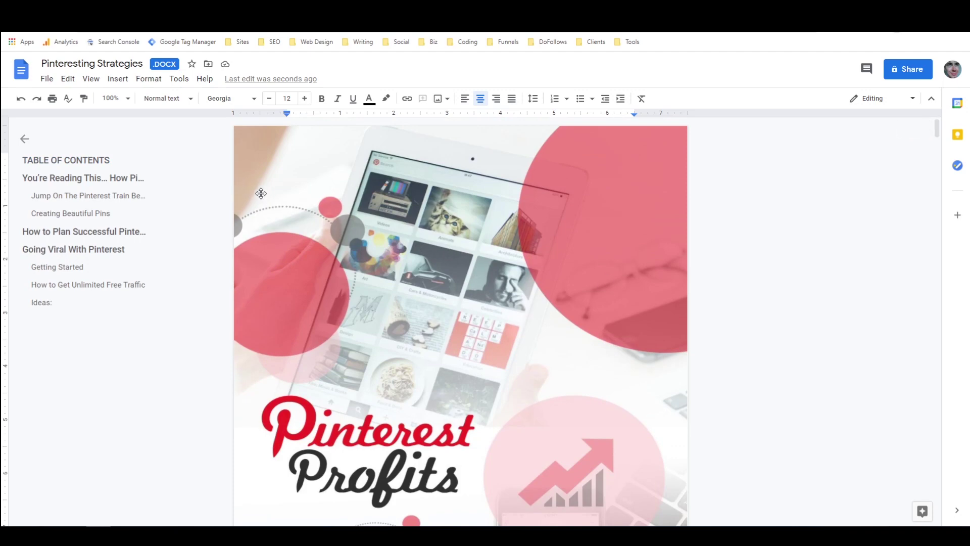
# View the file formats offered for downloading the document, including PDF and Microsoft Word, without downloading it.
pyautogui.click(44, 80)
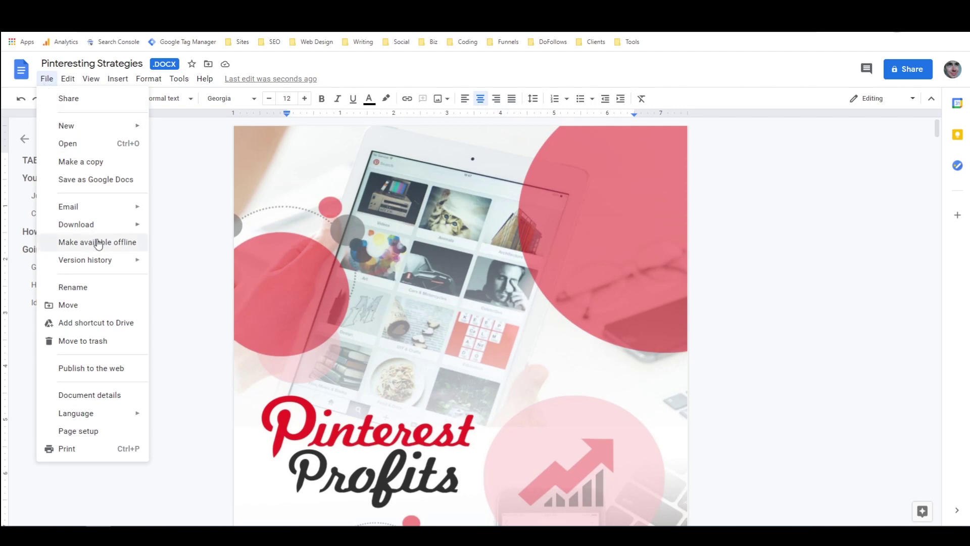
pyautogui.moveTo(99, 233)
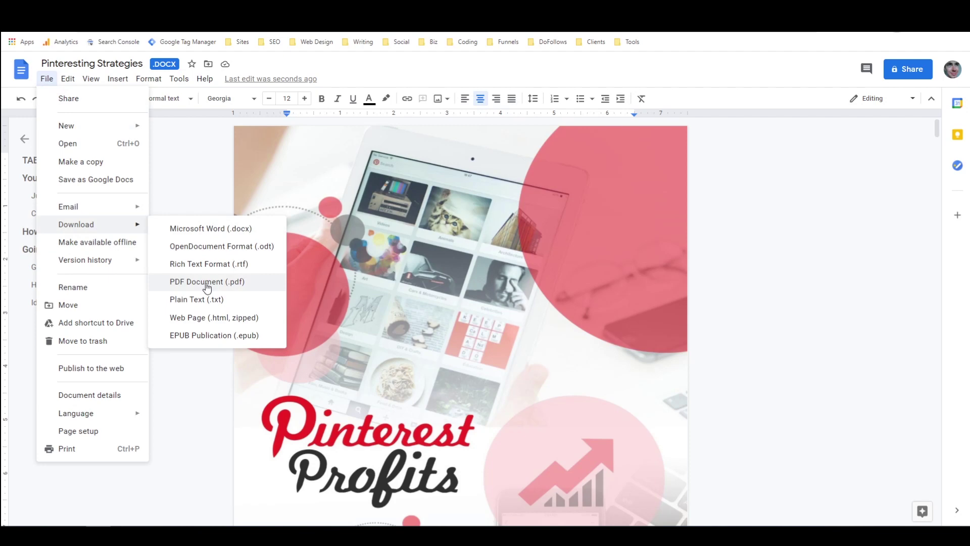
pyautogui.click(772, 206)
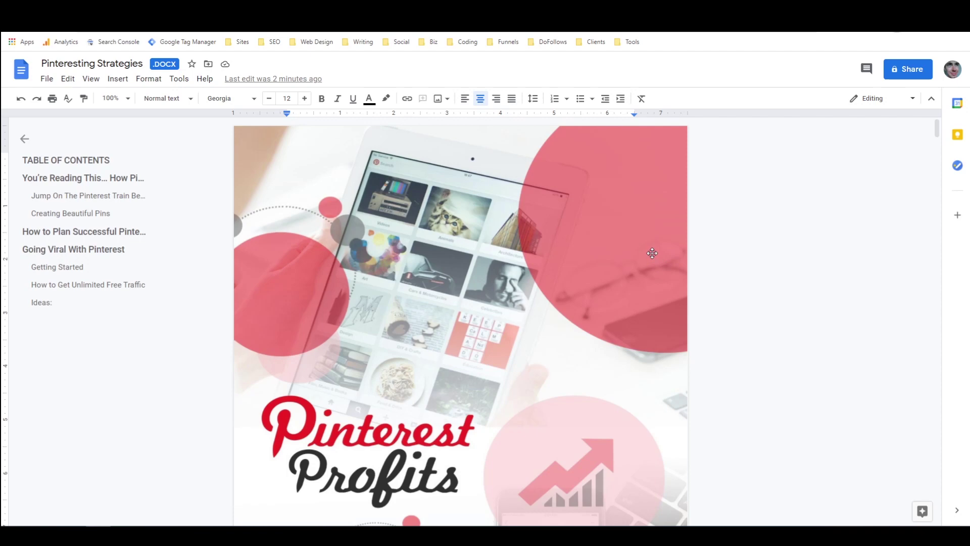
pyautogui.click(46, 80)
pyautogui.moveTo(82, 229)
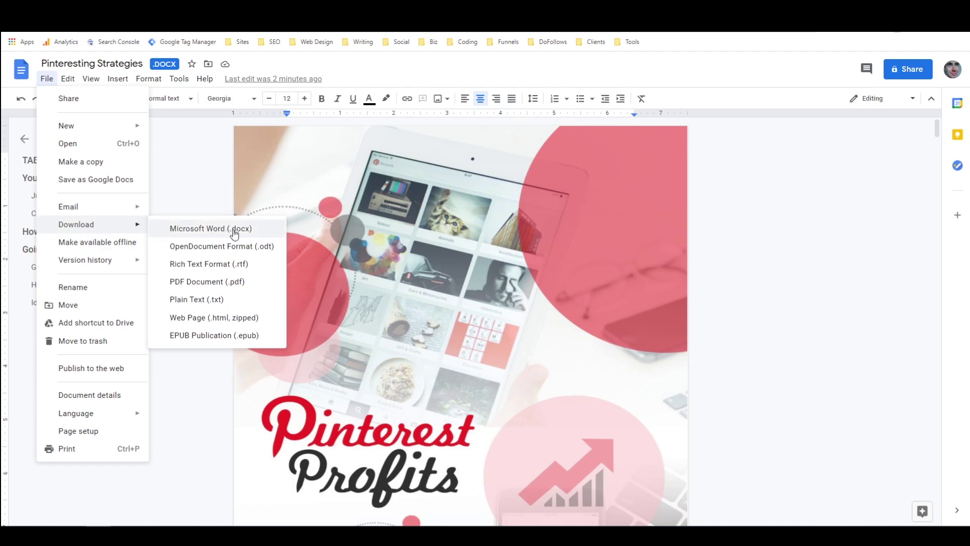
pyautogui.click(753, 236)
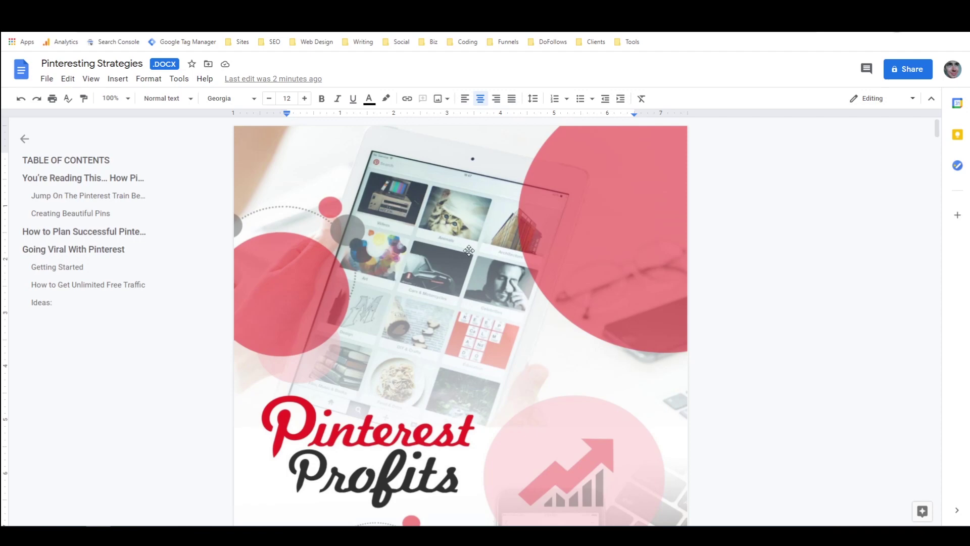
pyautogui.click(52, 81)
pyautogui.moveTo(99, 228)
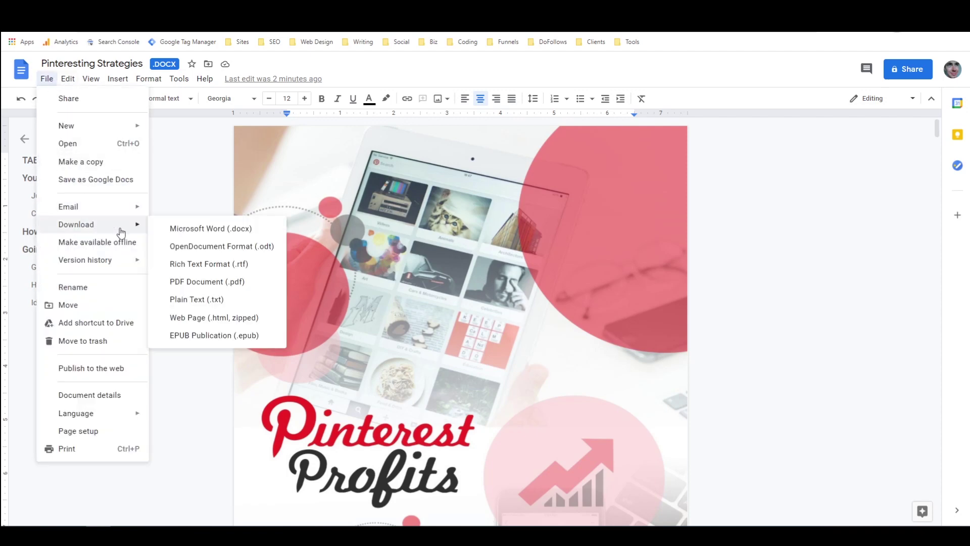
pyautogui.click(727, 238)
# Review the cover and table of contents pages, and recheck the replacement options for the cover image.
pyautogui.scroll(-5, 600, 227)
pyautogui.scroll(-3, 600, 224)
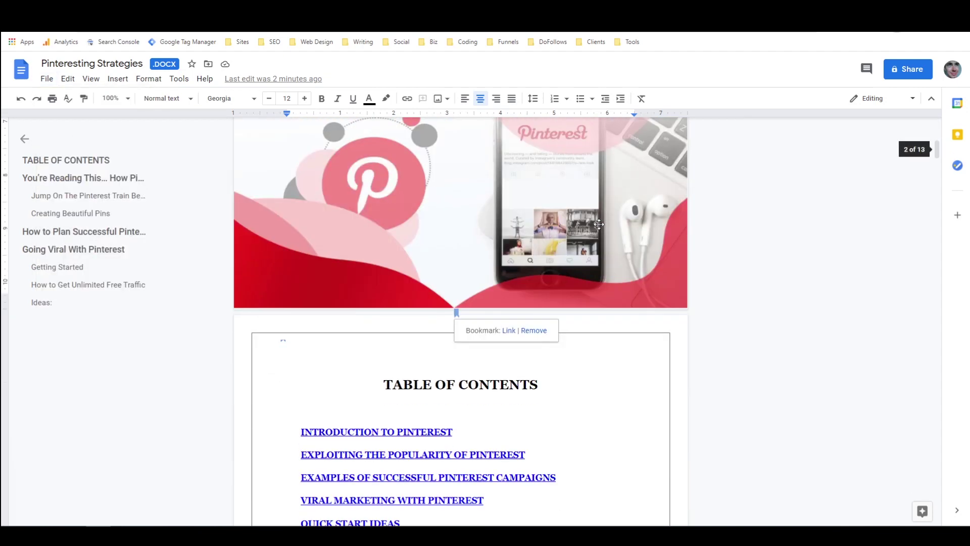
pyautogui.scroll(7, 511, 219)
pyautogui.scroll(-7, 472, 253)
pyautogui.scroll(8, 472, 253)
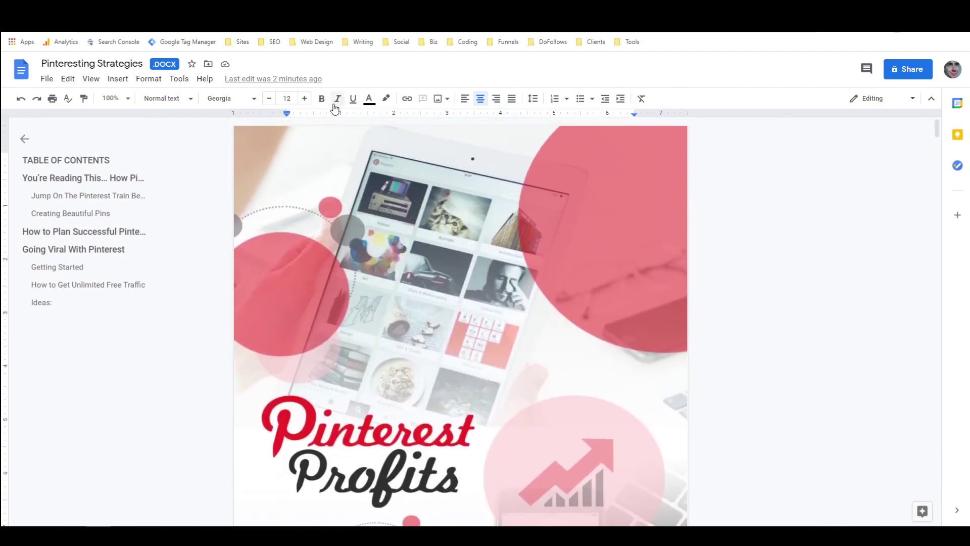
pyautogui.click(483, 148)
pyautogui.click(394, 99)
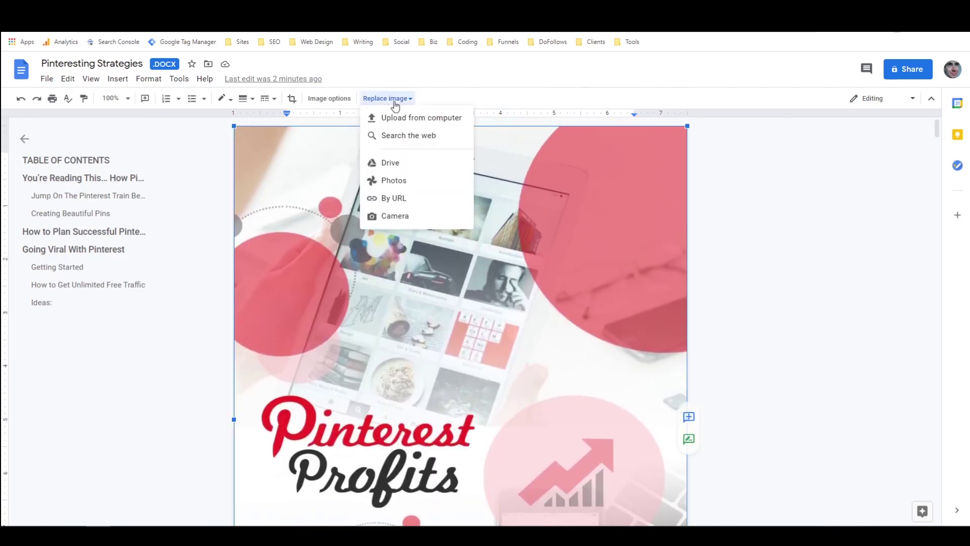
pyautogui.click(808, 177)
pyautogui.scroll(-7, 801, 181)
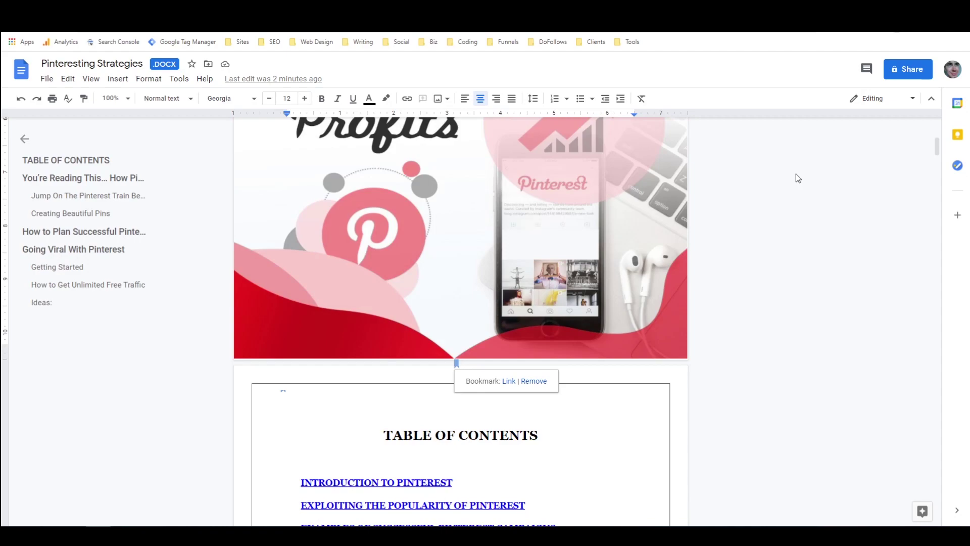
pyautogui.scroll(6, 796, 173)
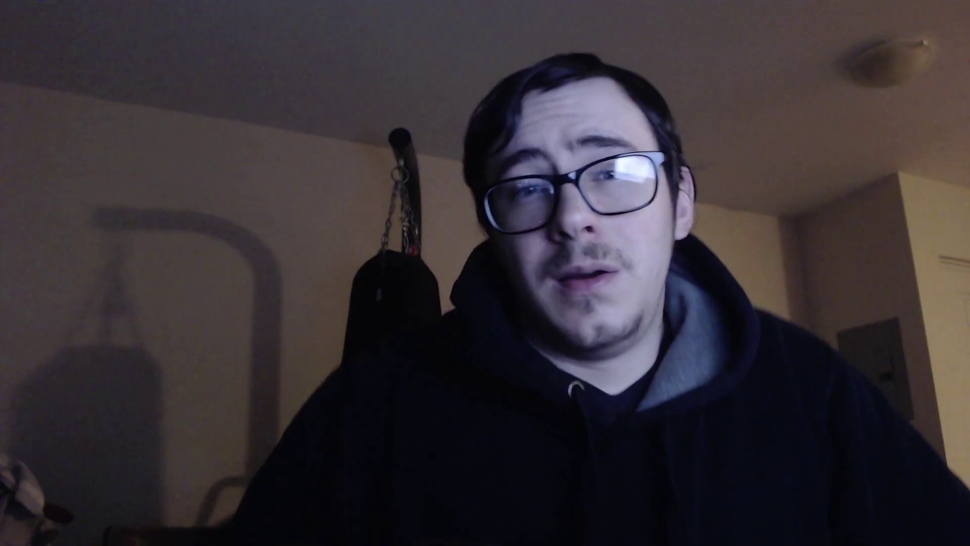